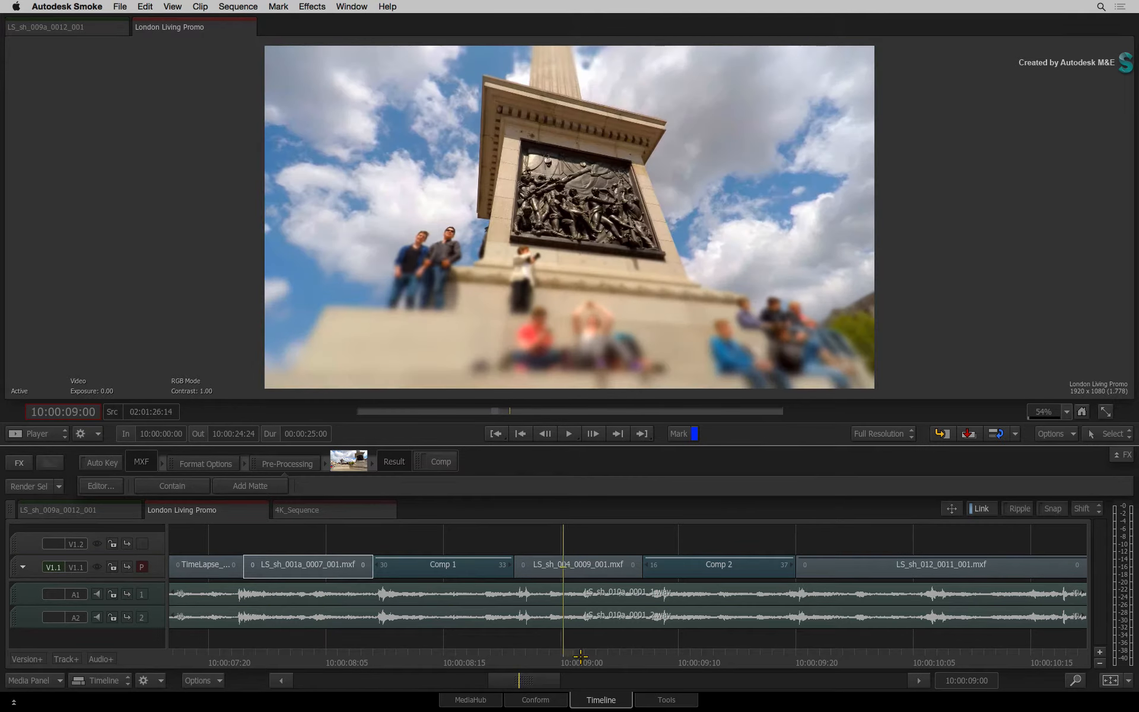
# Park the playhead on Comp 1 at 10:00:08:11 and open the segment's ConnectFX editor
pyautogui.click(875, 661)
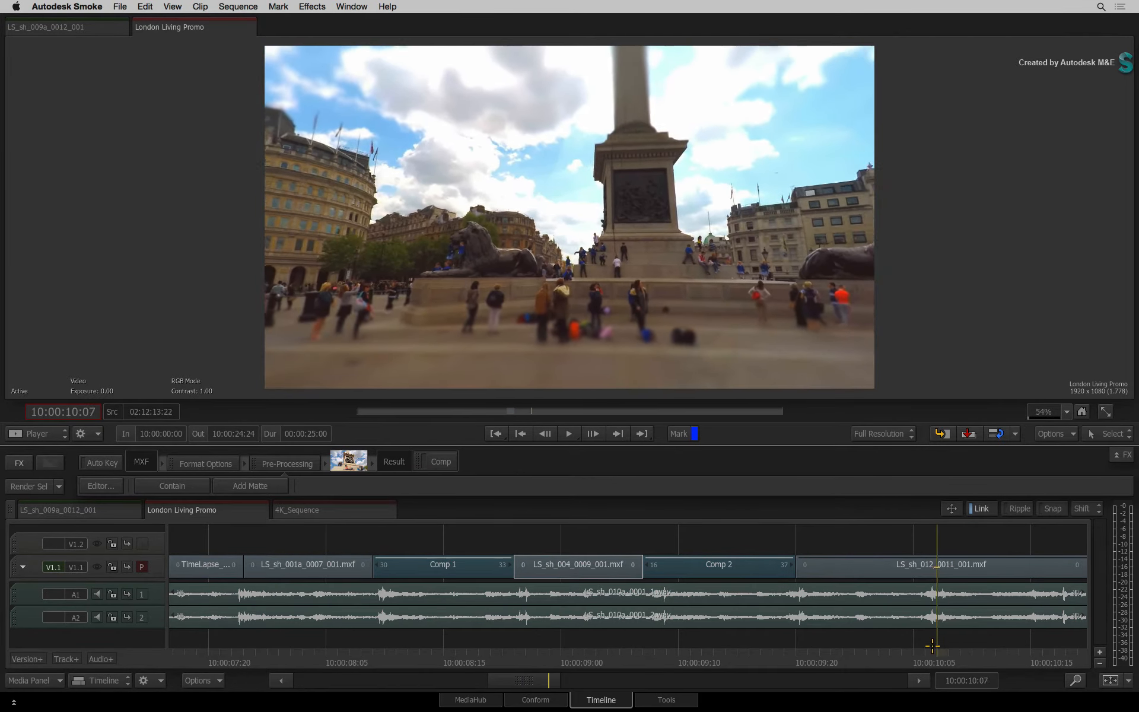
pyautogui.moveTo(303, 651); pyautogui.dragTo(391, 643)
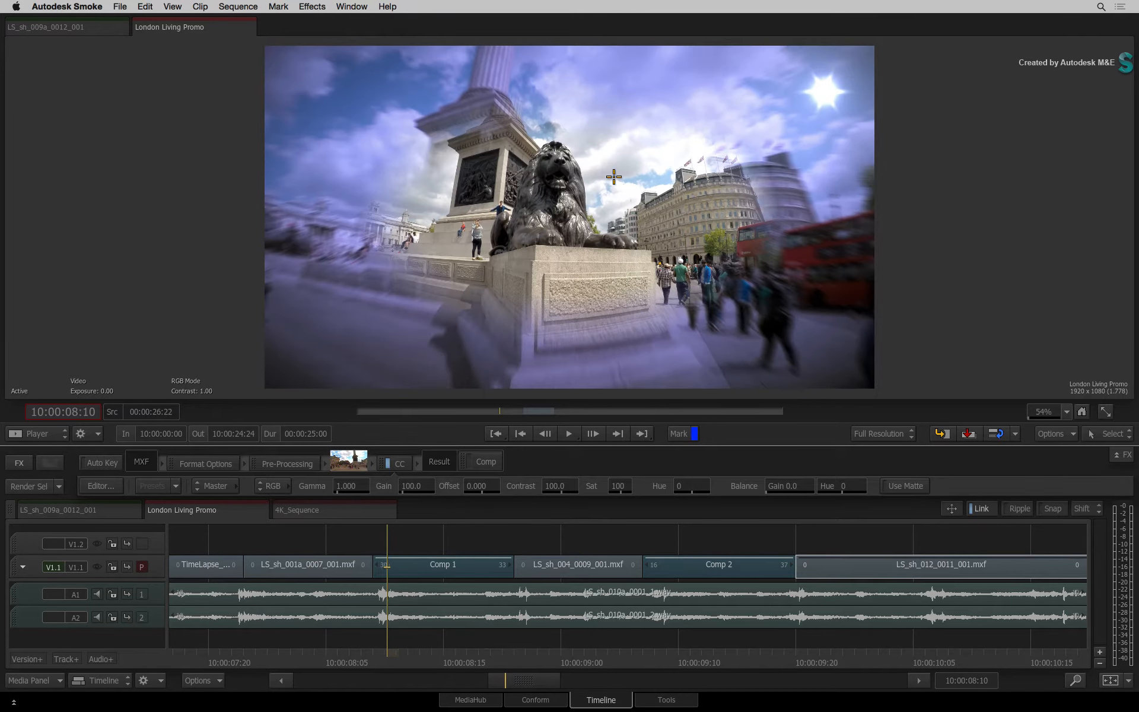
pyautogui.press('Right')
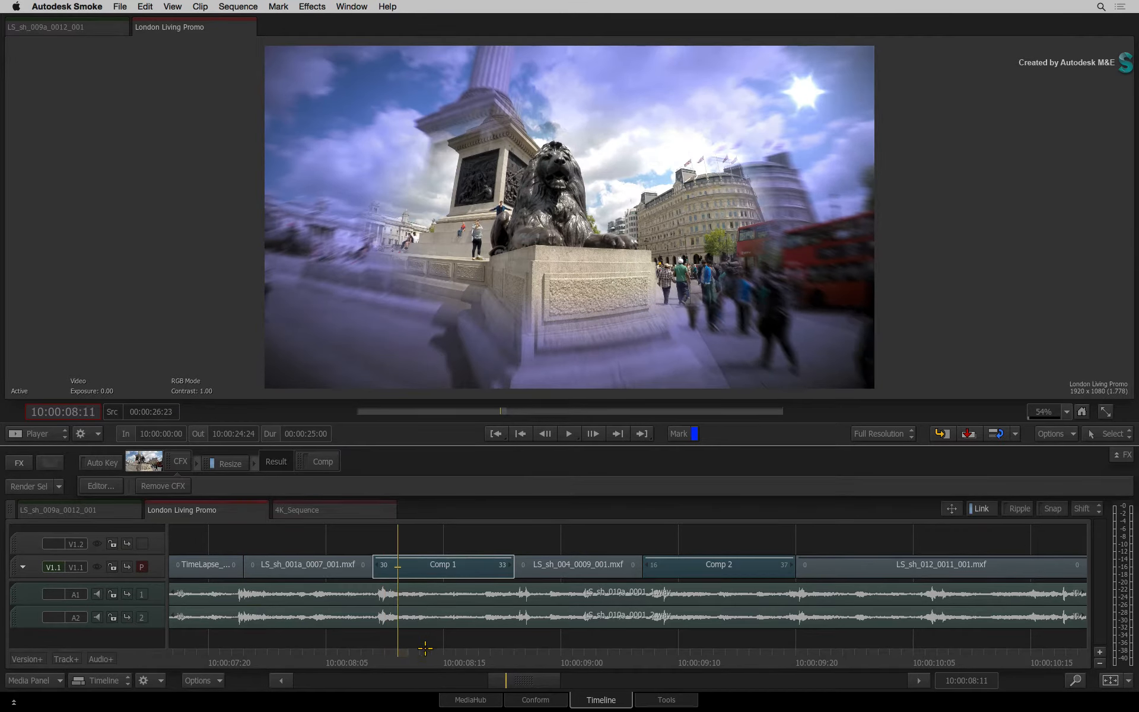
pyautogui.press('Right')
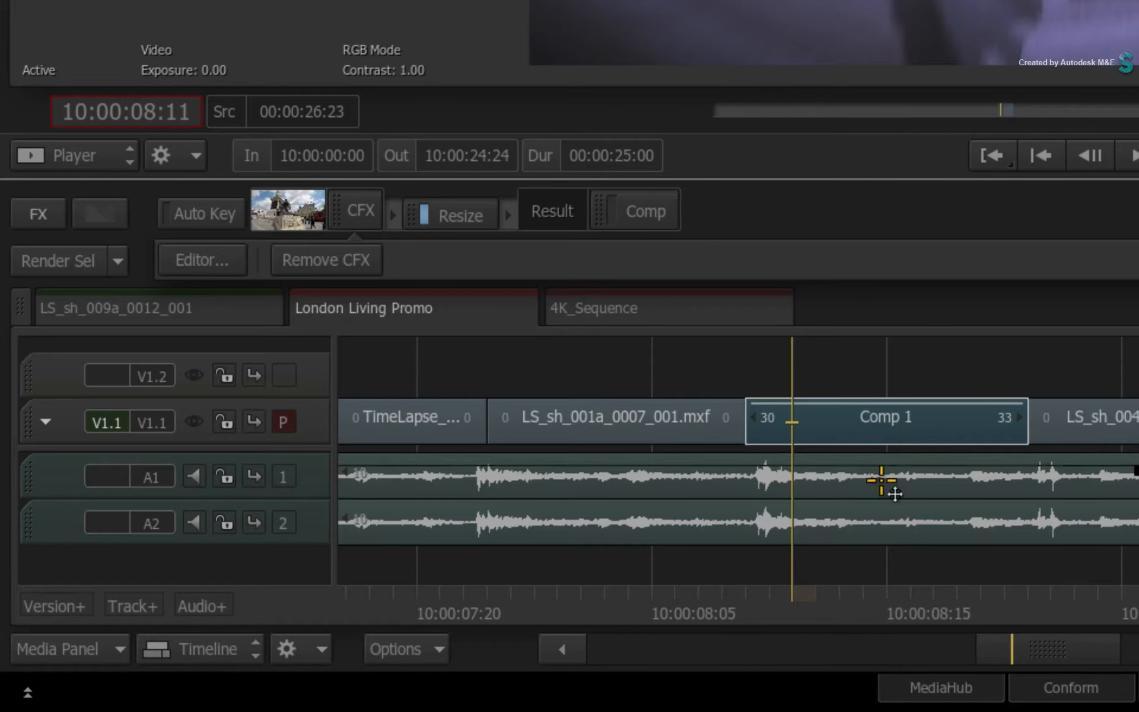
pyautogui.click(882, 422)
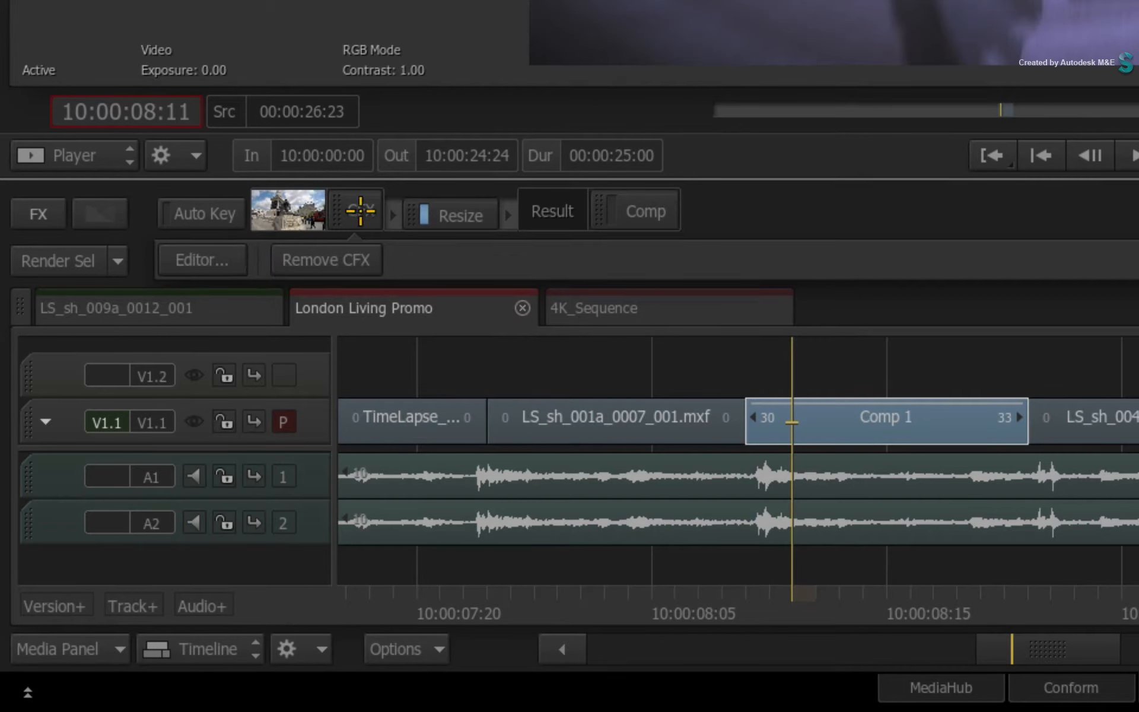
pyautogui.click(213, 258)
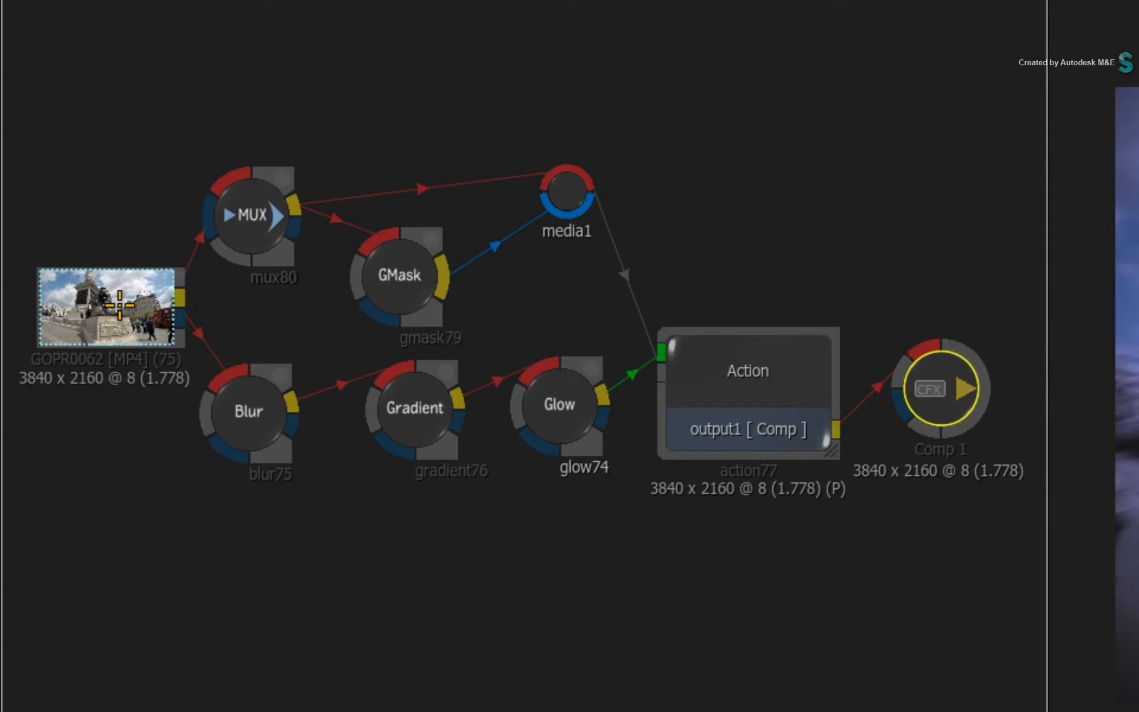
# View the GOPR0062 source clip and the Action node's result, and scrub through the comp at full resolution
pyautogui.click(58, 203)
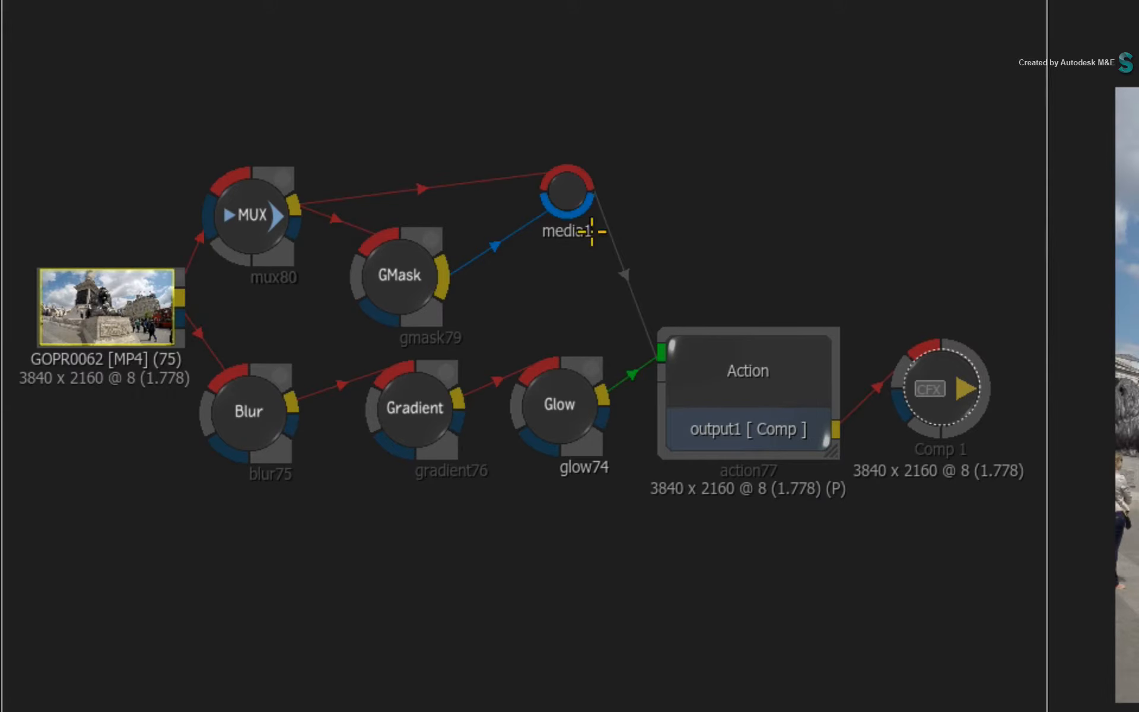
pyautogui.click(765, 381)
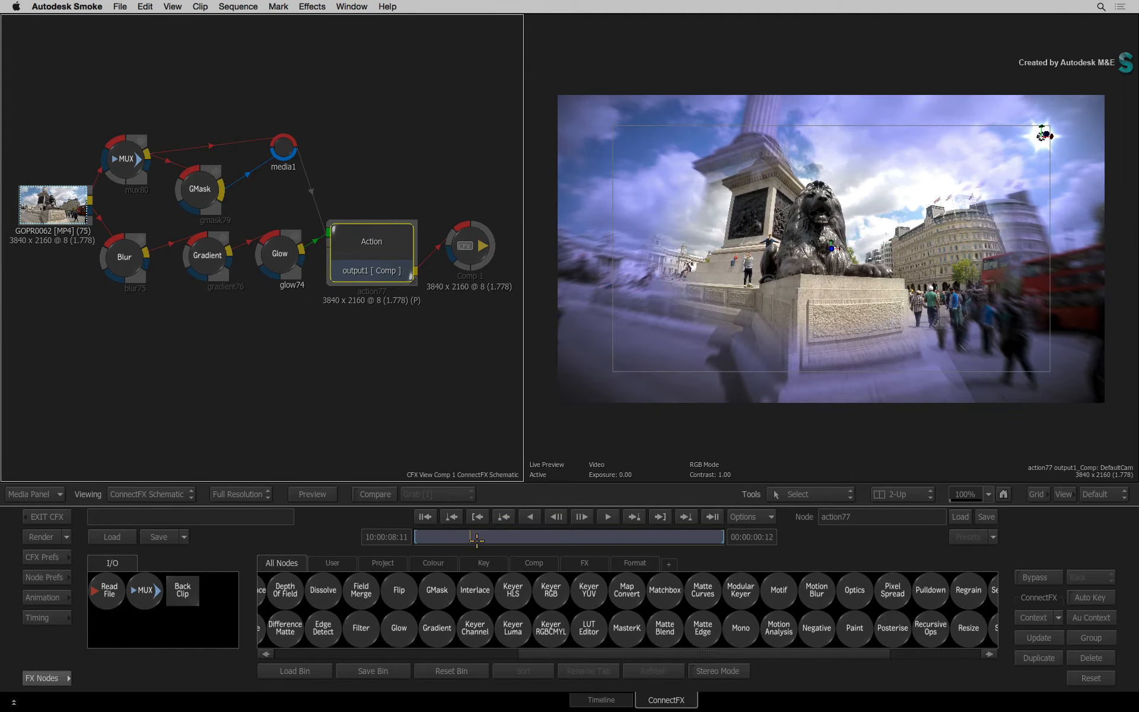
pyautogui.moveTo(498, 540); pyautogui.dragTo(581, 536)
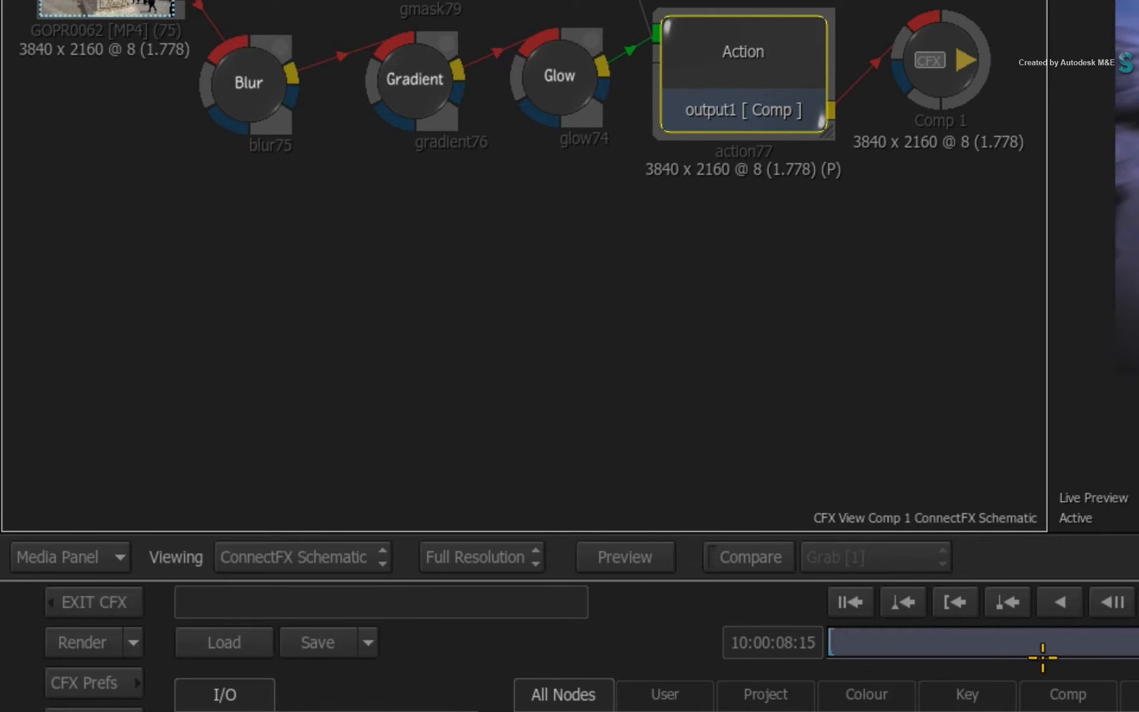
# Switch the Comp 1 viewing resolution to Proxy, toggle it against Full Resolution, and scrub through the comp in Proxy
pyautogui.click(527, 557)
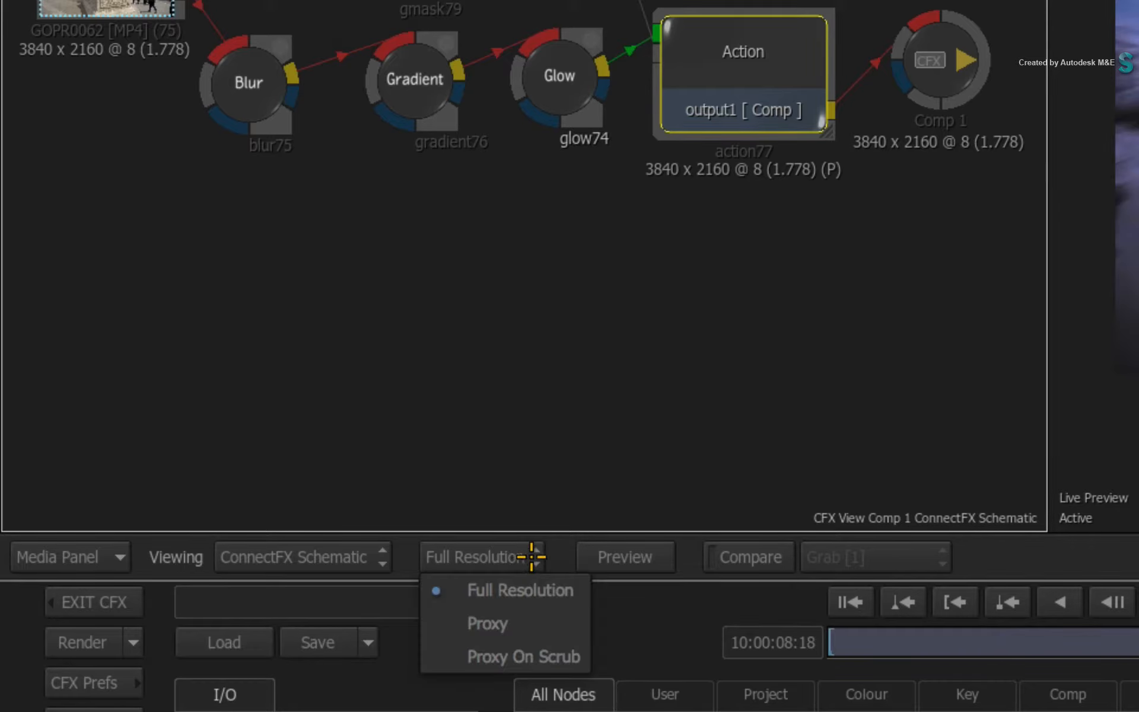
pyautogui.click(542, 605)
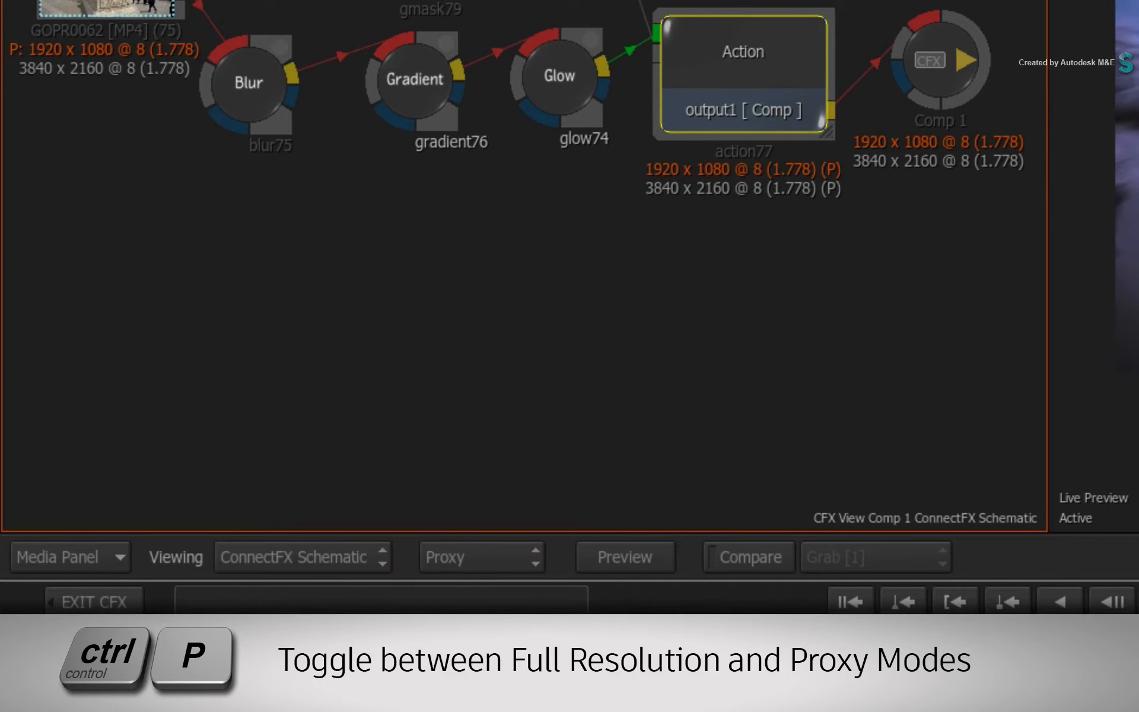
pyautogui.hotkey('ctrl', 'p')
pyautogui.hotkey('ctrl', 'p')
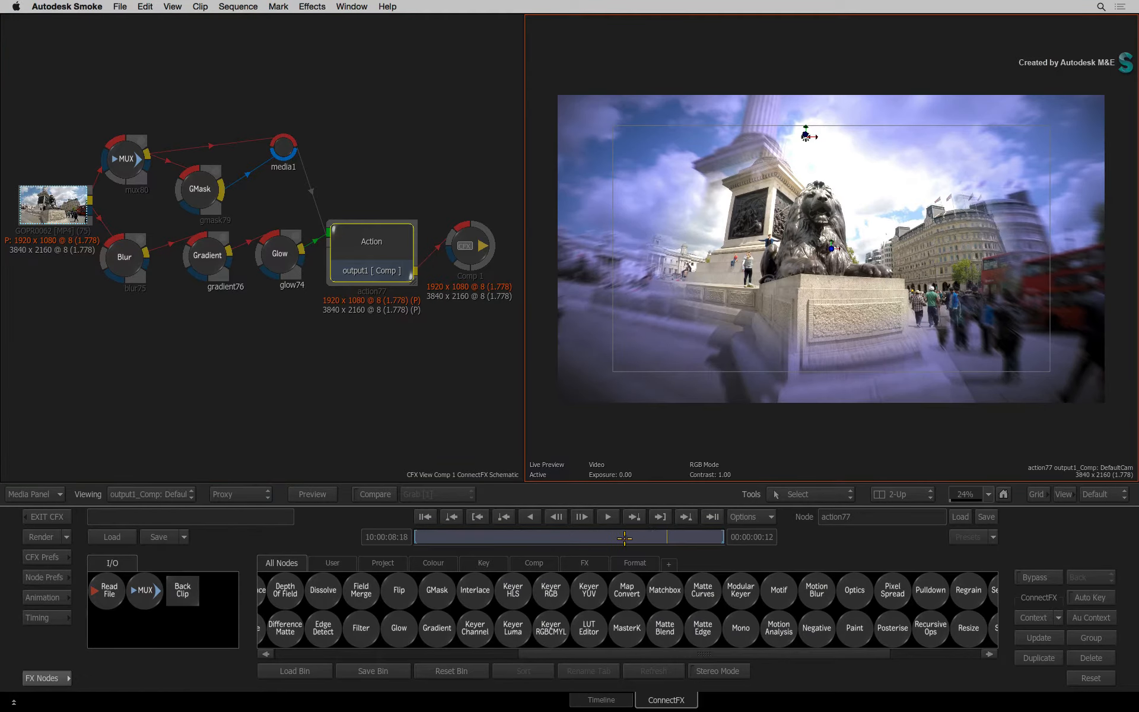
pyautogui.moveTo(601, 533)
pyautogui.mouseDown()
pyautogui.moveTo(505, 539)
pyautogui.moveTo(587, 537)
pyautogui.moveTo(573, 520)
pyautogui.mouseUp()
# Magnify the lion statue in the result view to 254% and compare its detail between Proxy and Full Resolution
pyautogui.hotkey('ctrl', 'space')
pyautogui.moveTo(821, 270); pyautogui.dragTo(776, 234)
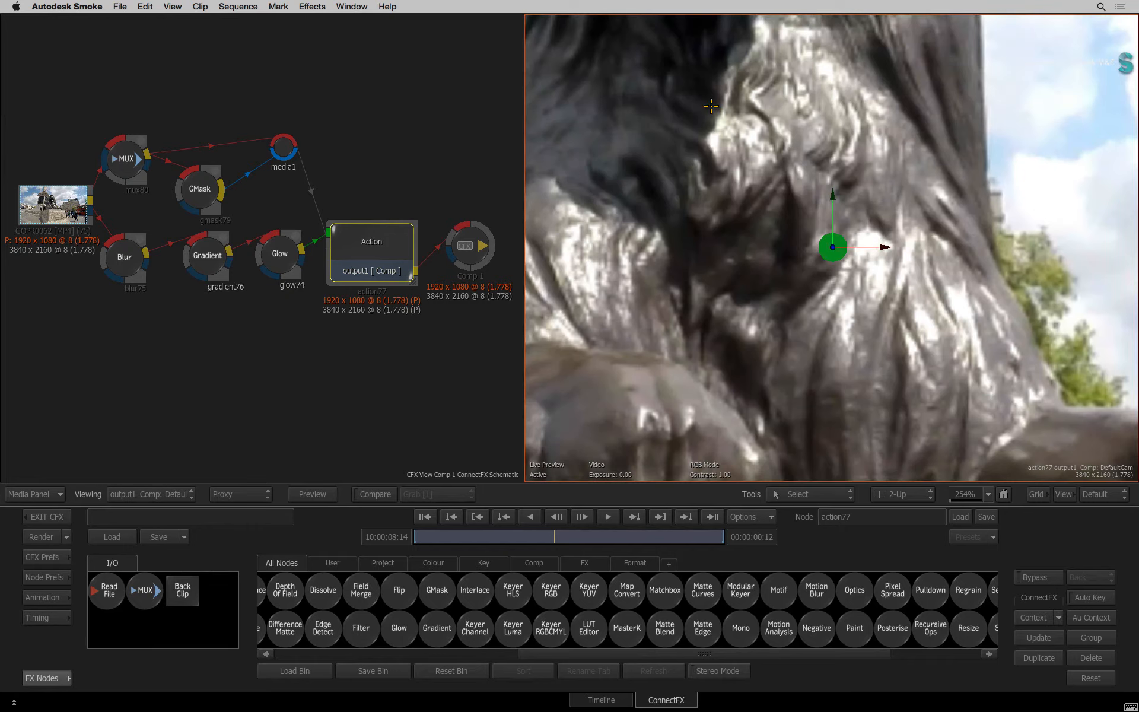
pyautogui.hotkey('shift', 'p')
pyautogui.hotkey('shift', 'p')
pyautogui.hotkey('shift', 'p')
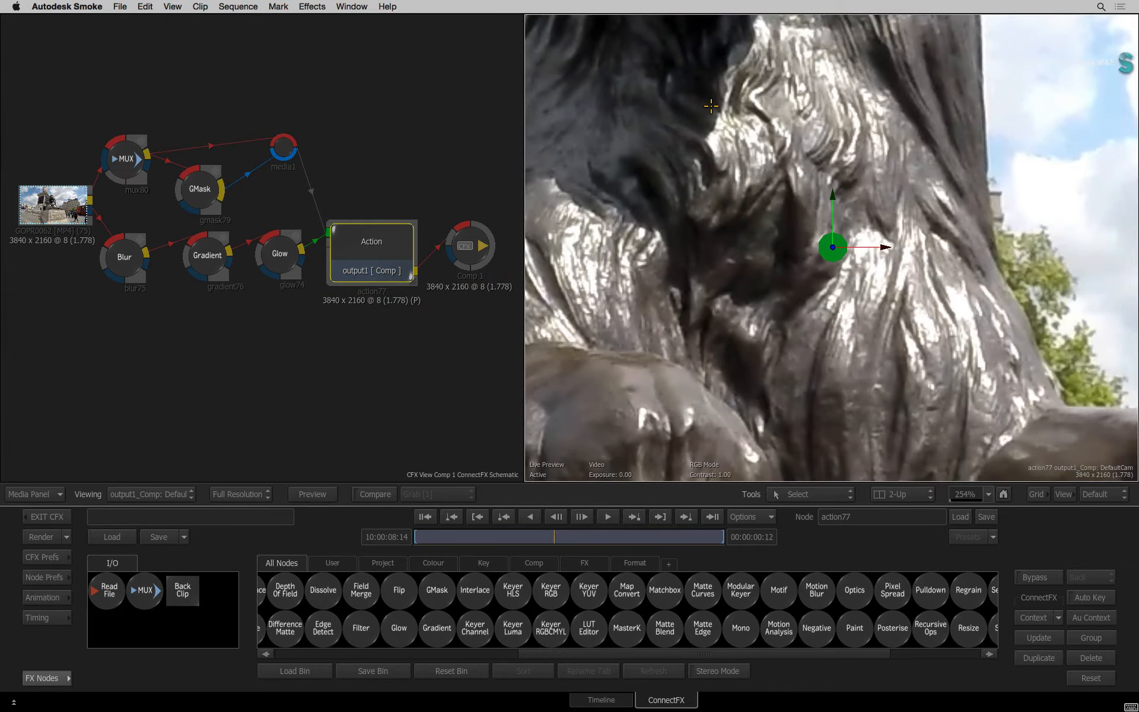
pyautogui.hotkey('shift', 'p')
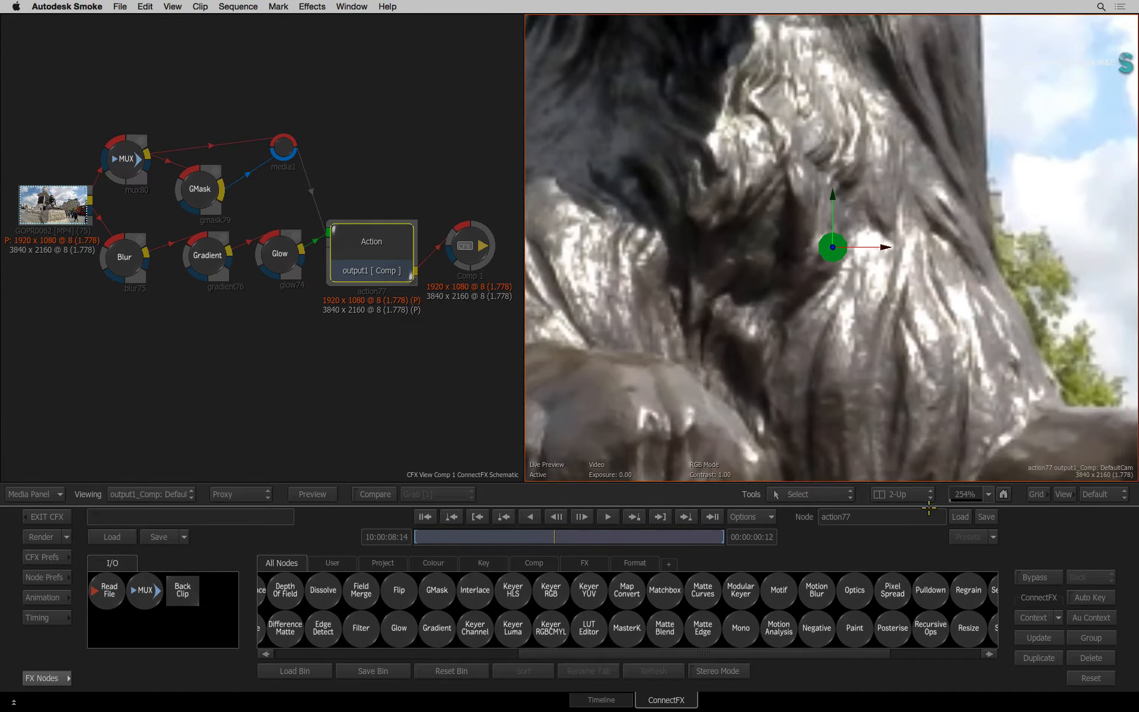
# Fit the whole Comp 1 result in its viewport and scrub through the comp in Proxy mode
pyautogui.click(988, 494)
pyautogui.click(987, 481)
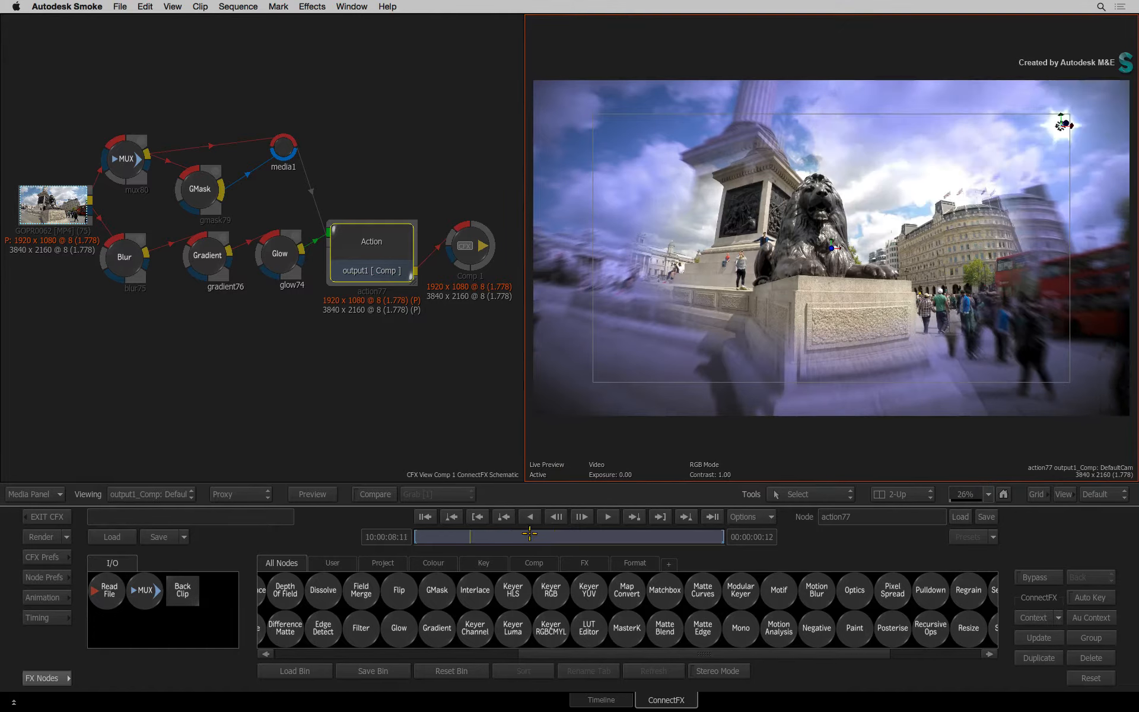
pyautogui.moveTo(587, 534)
pyautogui.mouseDown()
pyautogui.moveTo(677, 530)
pyautogui.moveTo(534, 538)
pyautogui.moveTo(711, 535)
pyautogui.moveTo(546, 535)
pyautogui.mouseUp()
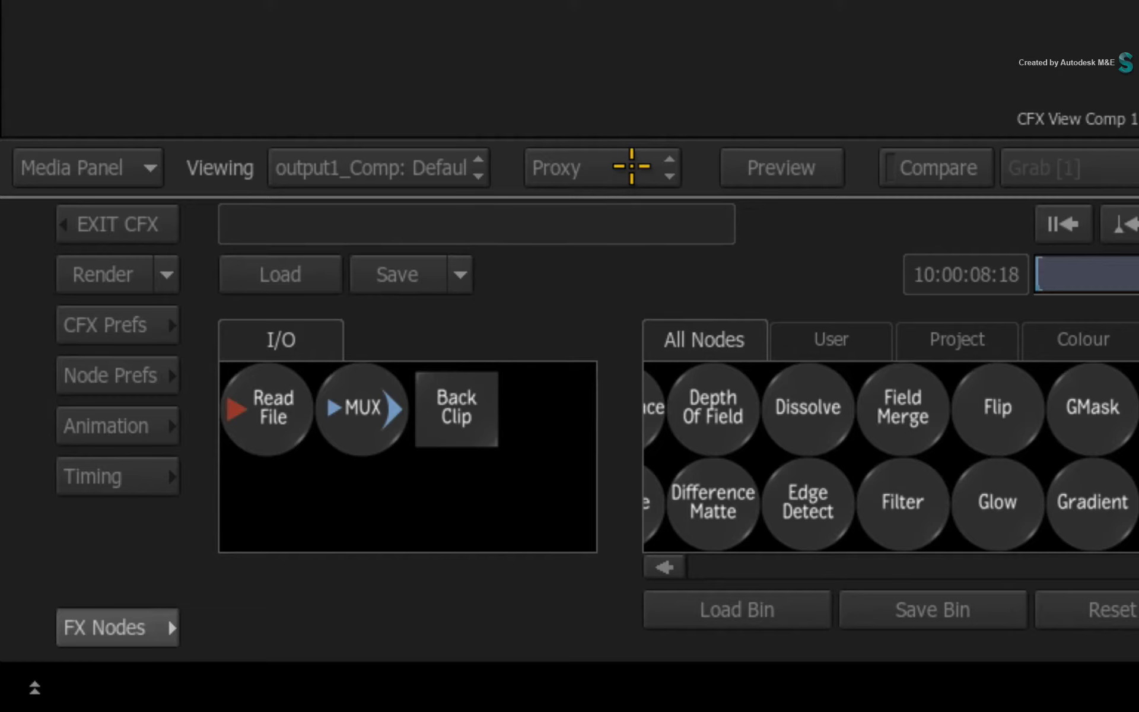
# Exit the Comp 1 ConnectFX session and open the Comp 2 segment in the ConnectFX editor
pyautogui.click(625, 171)
pyautogui.click(627, 207)
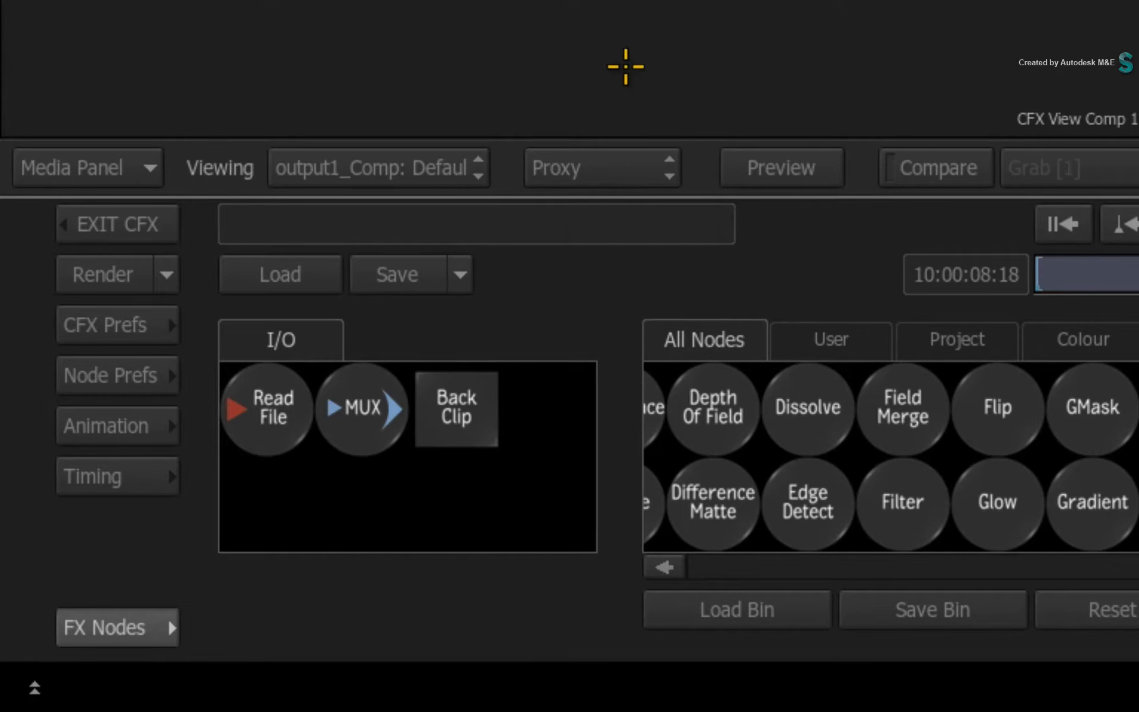
pyautogui.click(145, 221)
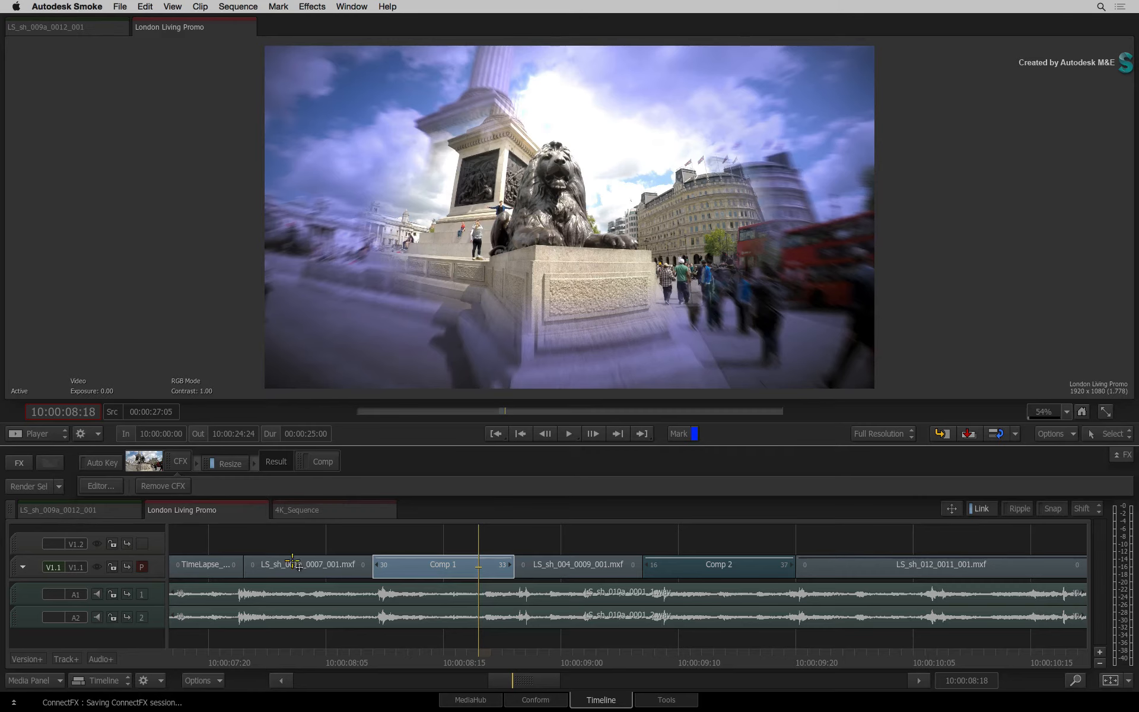
pyautogui.click(684, 574)
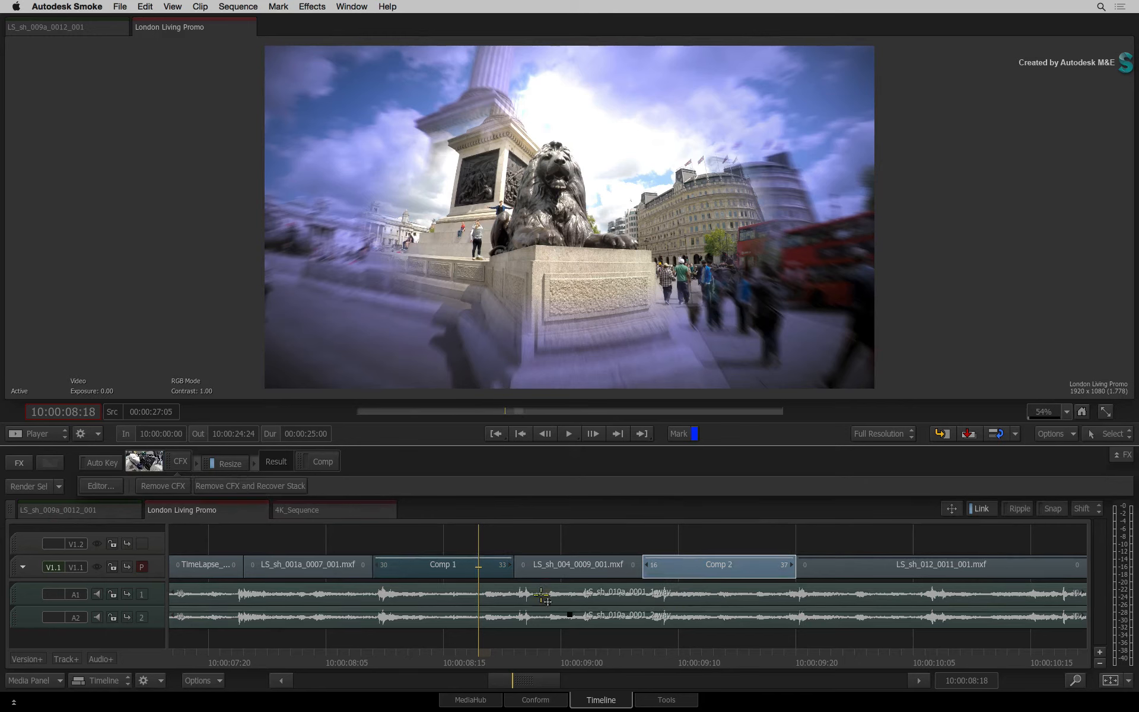
pyautogui.click(177, 460)
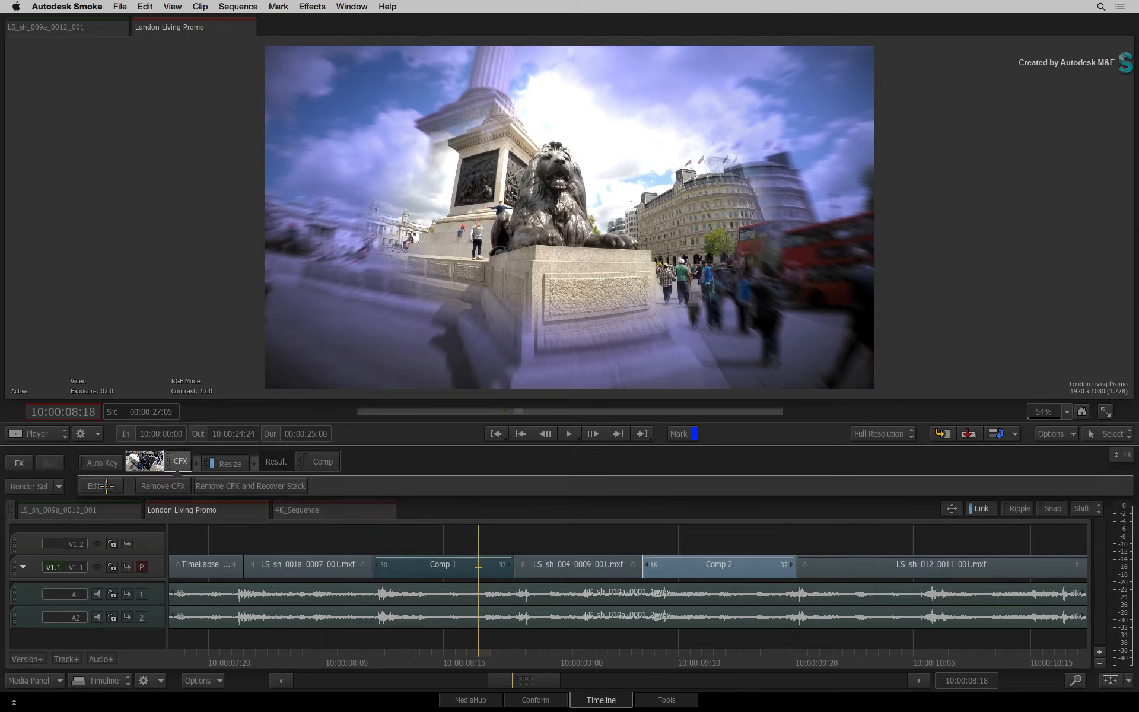
pyautogui.click(114, 496)
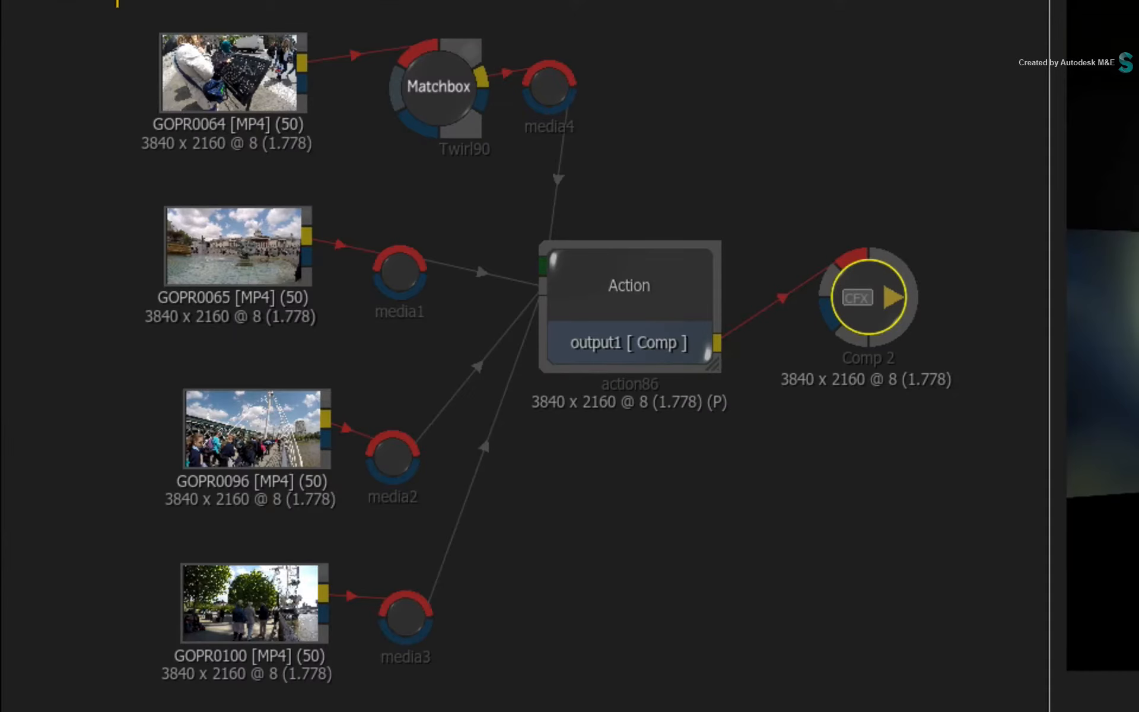
# View the Action node's result in Comp 2 and scrub through the animation at full resolution
pyautogui.moveTo(105, 1)
pyautogui.mouseDown()
pyautogui.moveTo(358, 711)
pyautogui.moveTo(109, 153)
pyautogui.moveTo(79, 157)
pyautogui.mouseUp()
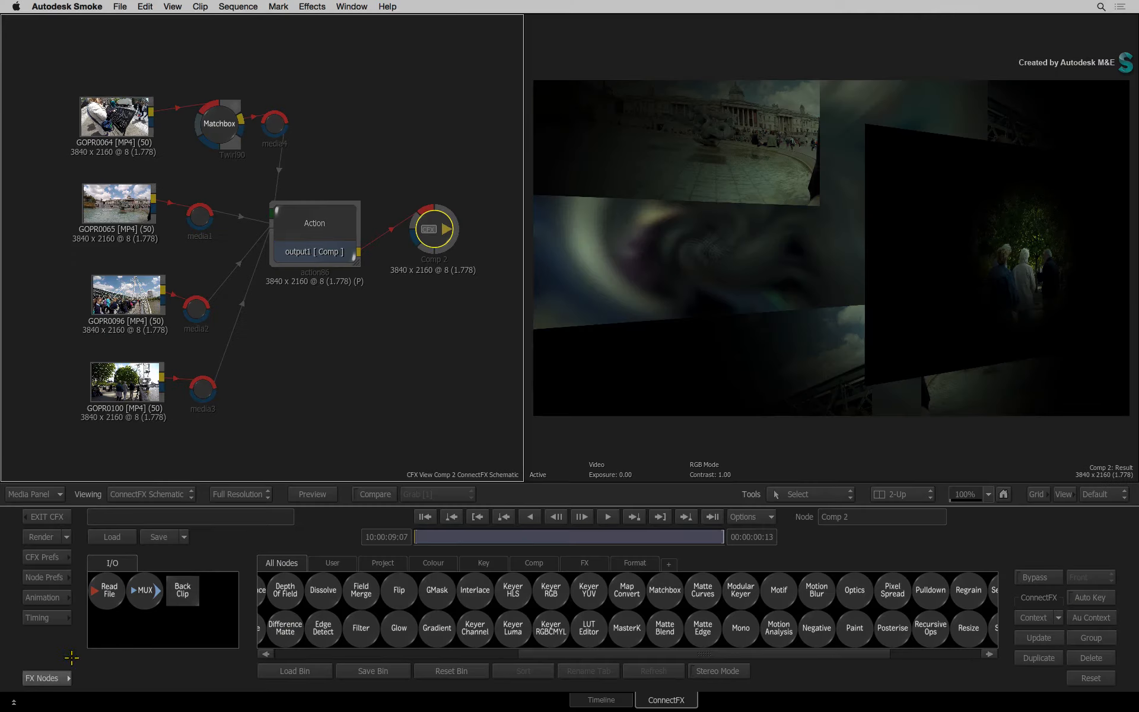
pyautogui.click(325, 229)
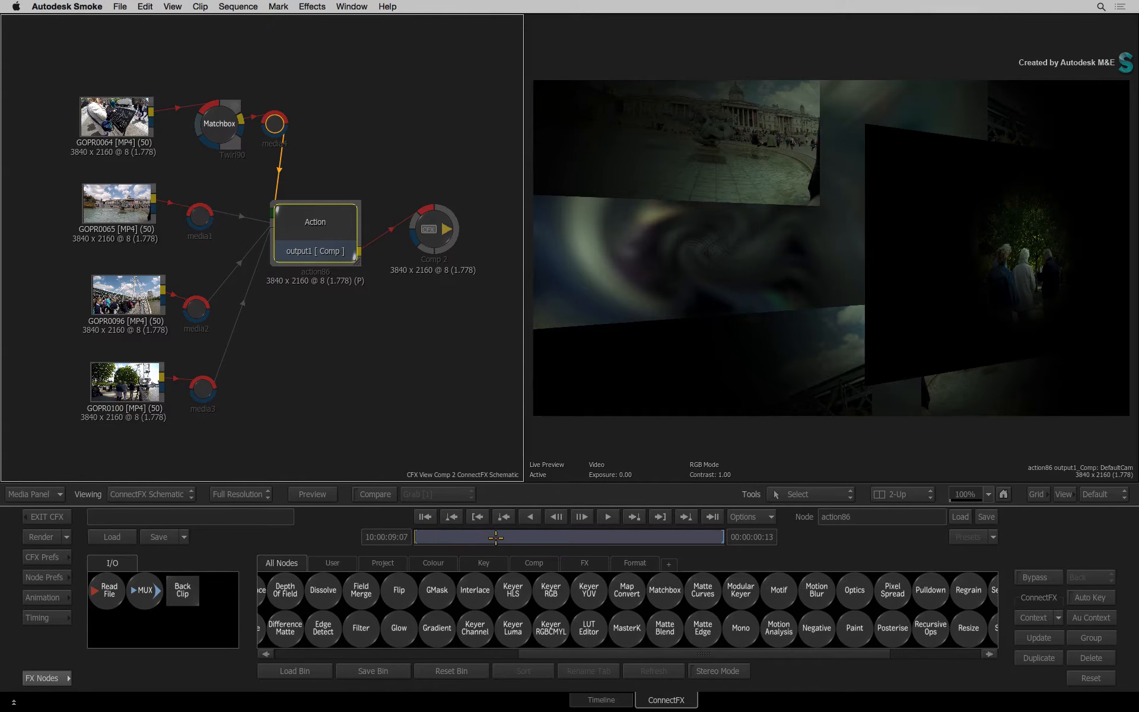
pyautogui.moveTo(495, 537); pyautogui.dragTo(739, 534)
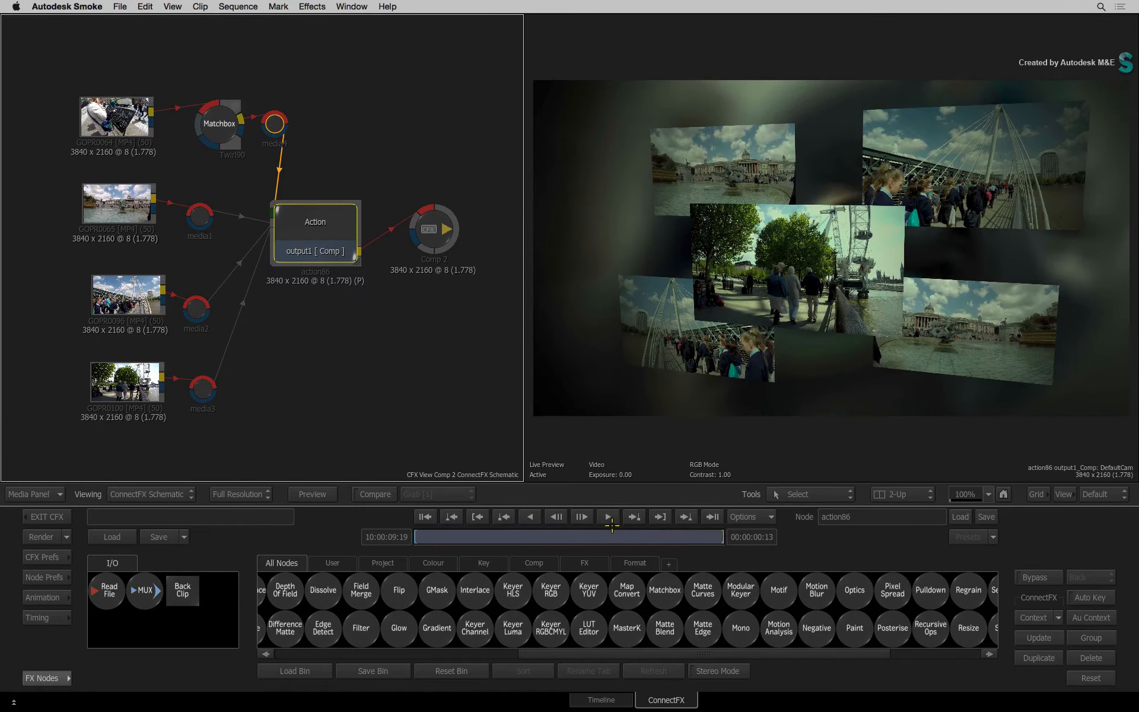
pyautogui.moveTo(490, 538)
pyautogui.mouseDown()
pyautogui.moveTo(467, 537)
pyautogui.moveTo(564, 535)
pyautogui.moveTo(535, 537)
pyautogui.mouseUp()
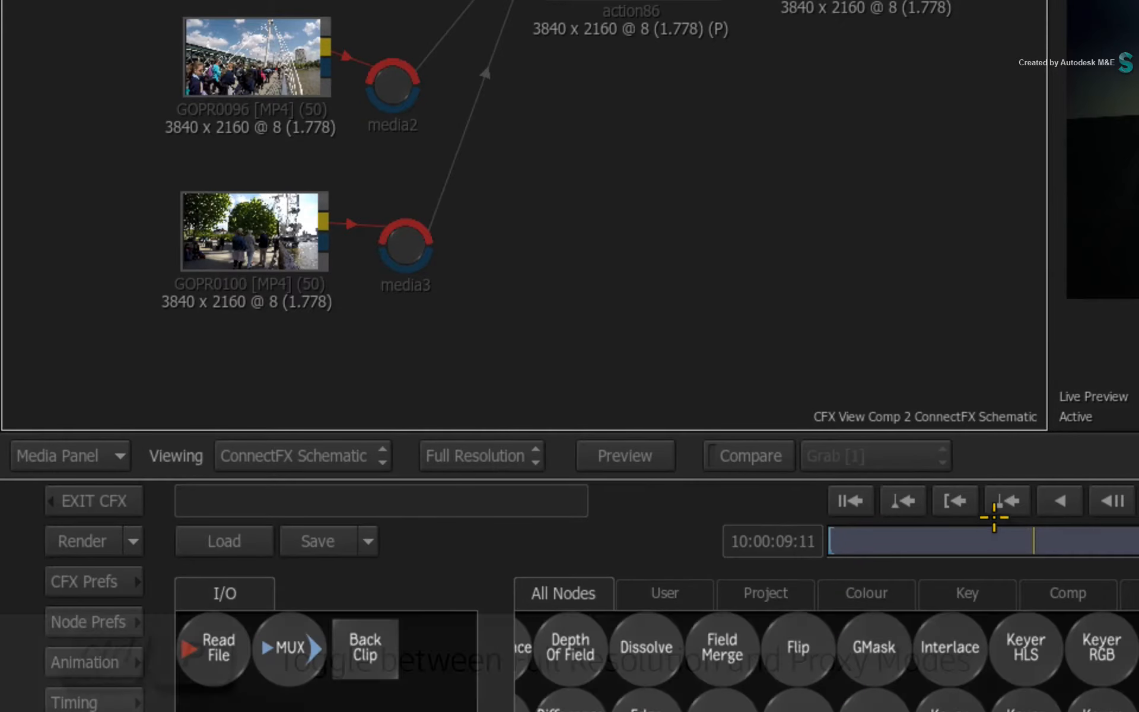
# Set the Comp 2 viewing resolution to Proxy and scrub through the animation
pyautogui.click(259, 489)
pyautogui.click(522, 521)
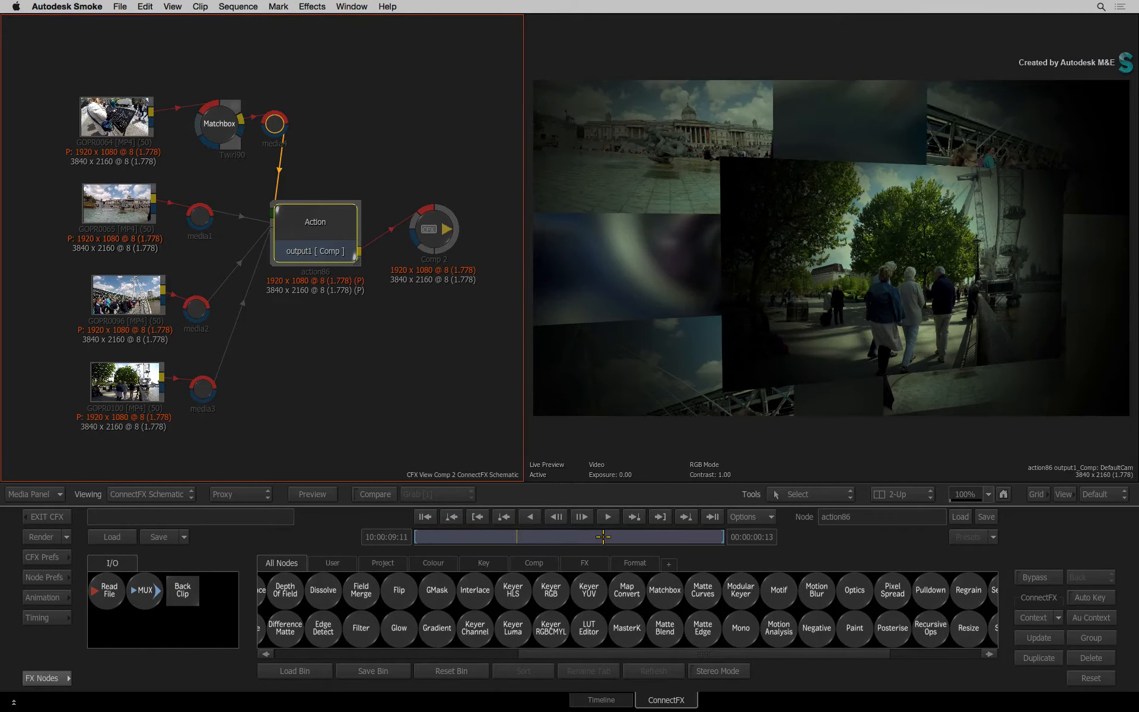
pyautogui.moveTo(603, 536)
pyautogui.mouseDown()
pyautogui.moveTo(657, 534)
pyautogui.moveTo(555, 537)
pyautogui.moveTo(688, 533)
pyautogui.mouseUp()
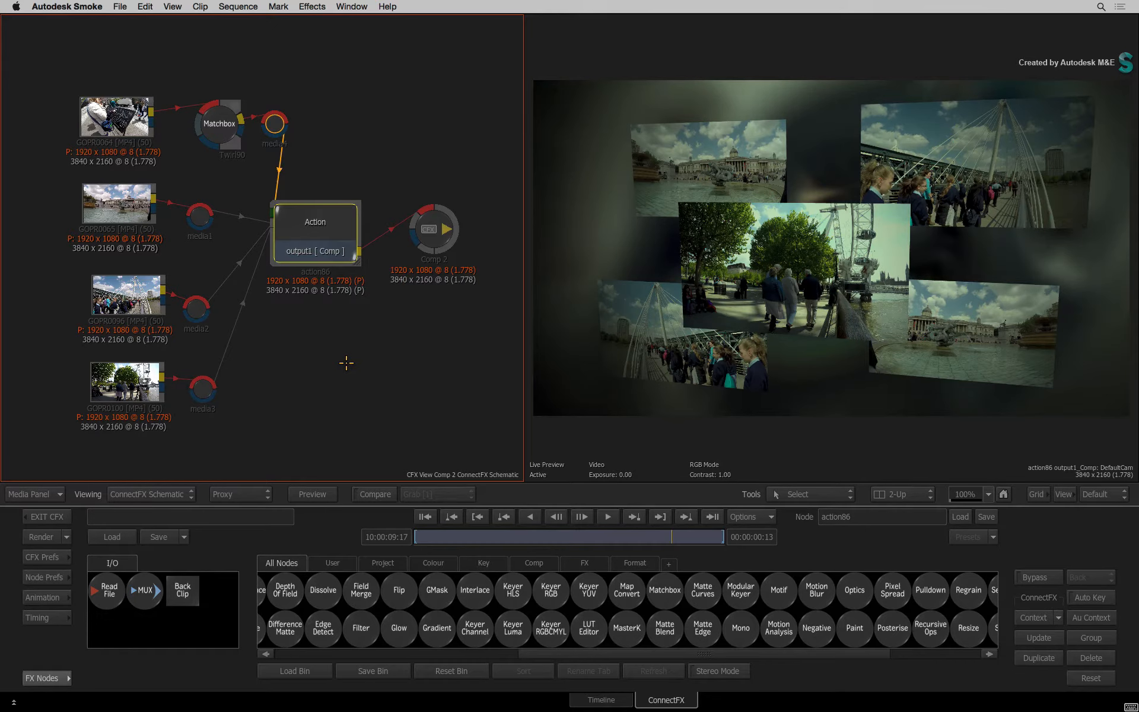
# Show the media library beside the Comp 2 schematic and select the GOPR source clip nodes one by one
pyautogui.hotkey('ctrl', 'Tab')
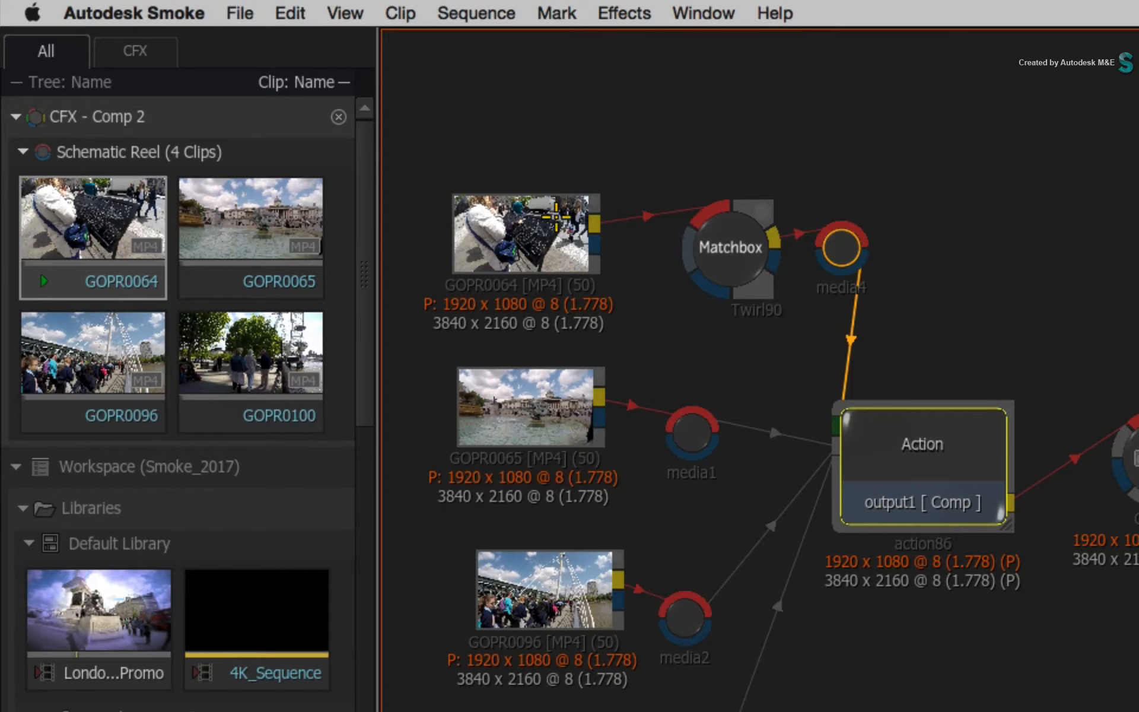
pyautogui.click(273, 113)
pyautogui.moveTo(546, 226); pyautogui.dragTo(567, 222)
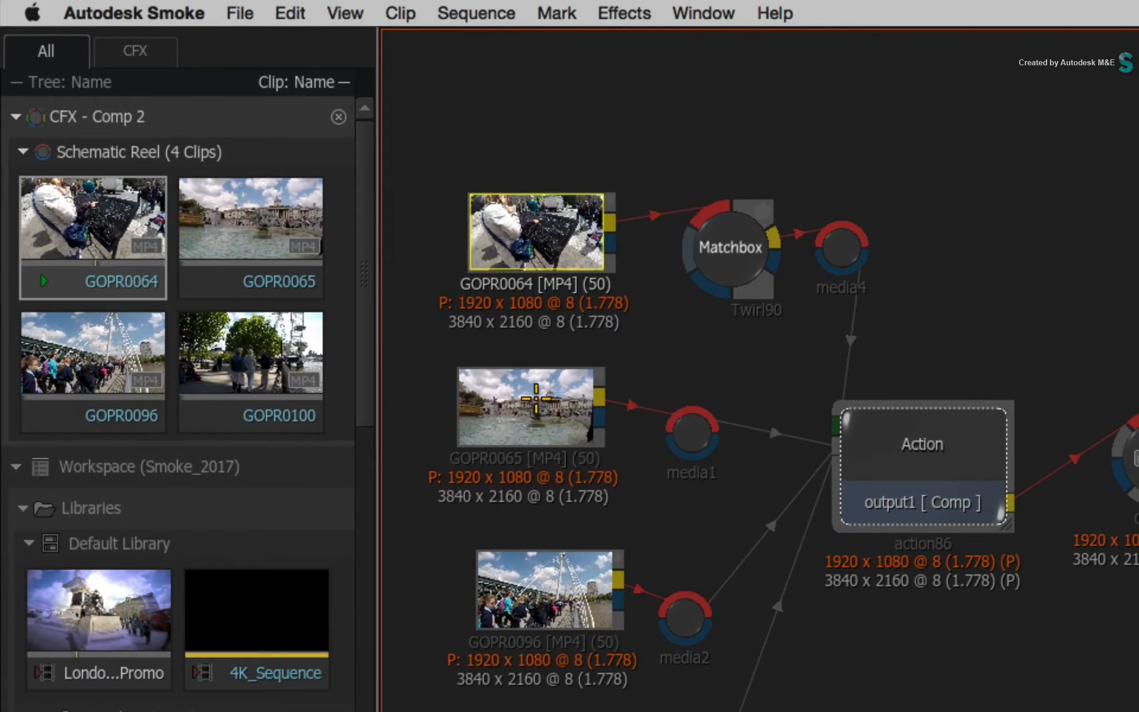
pyautogui.click(537, 398)
pyautogui.moveTo(542, 558); pyautogui.dragTo(543, 560)
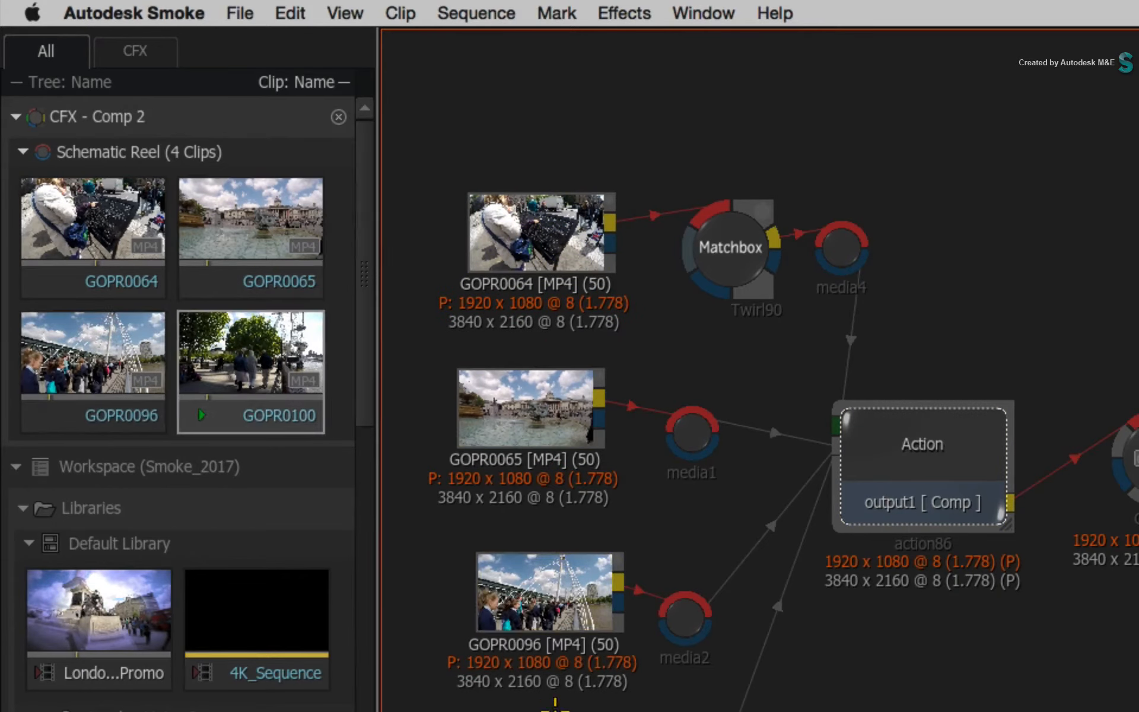
# Select the GOPR0064, GOPR0065, GOPR0096 and GOPR0100 clips in the Schematic Reel and generate source proxies for all versions
pyautogui.click(110, 237)
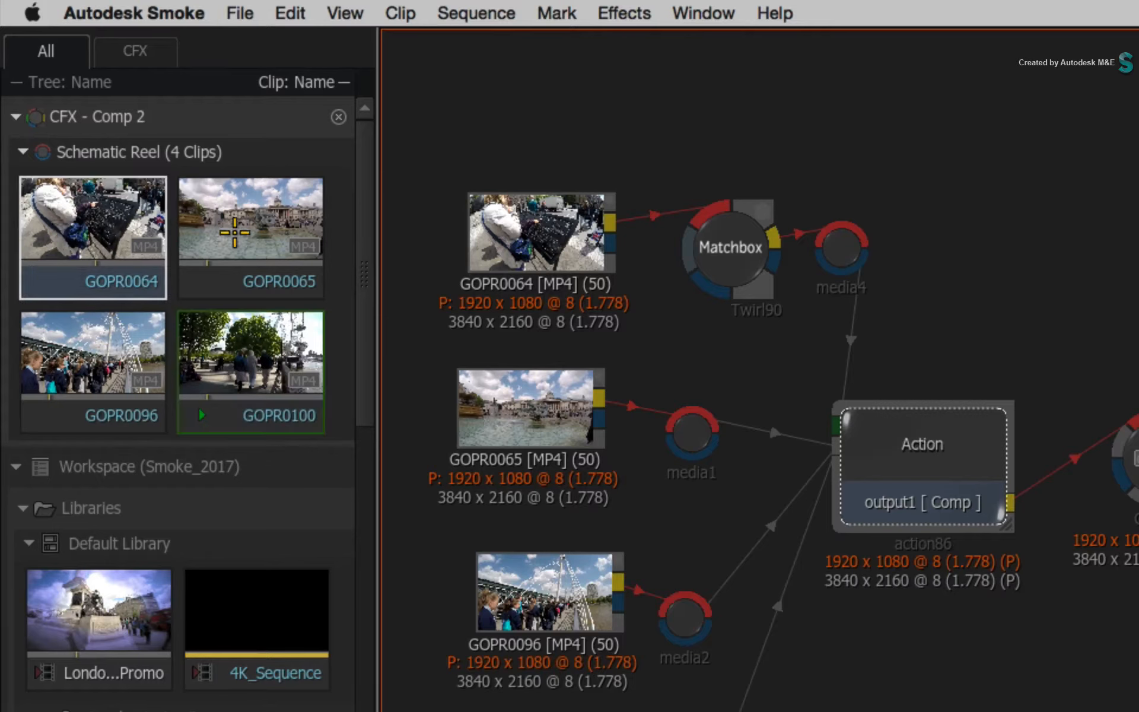
pyautogui.keyDown('ctrl'); pyautogui.click(237, 249); pyautogui.keyUp('ctrl')
pyautogui.keyDown('ctrl'); pyautogui.click(224, 350); pyautogui.keyUp('ctrl')
pyautogui.keyDown('ctrl'); pyautogui.click(121, 363); pyautogui.keyUp('ctrl')
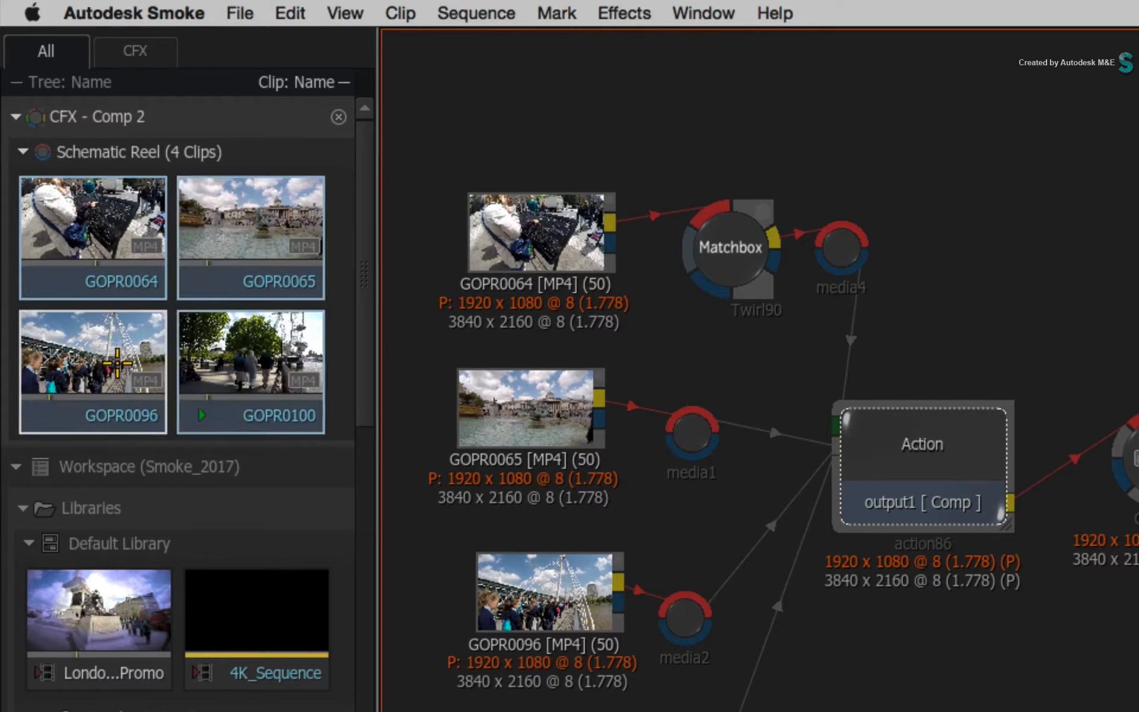
pyautogui.rightClick(123, 354)
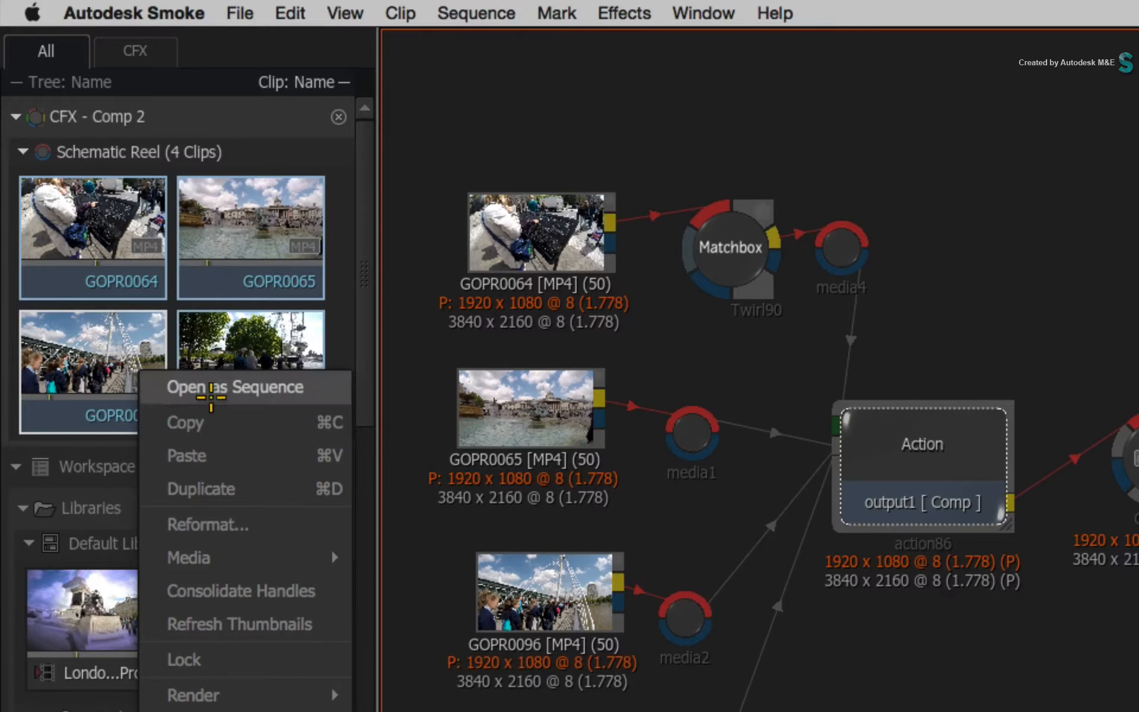
pyautogui.moveTo(302, 565)
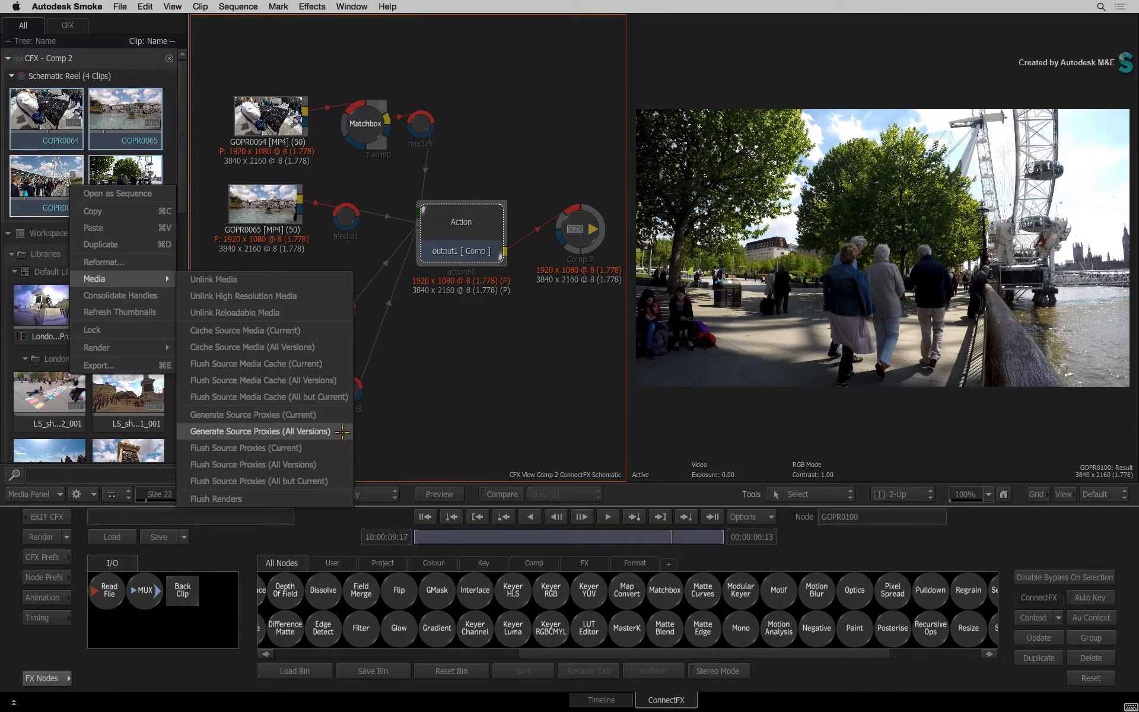
pyautogui.click(342, 431)
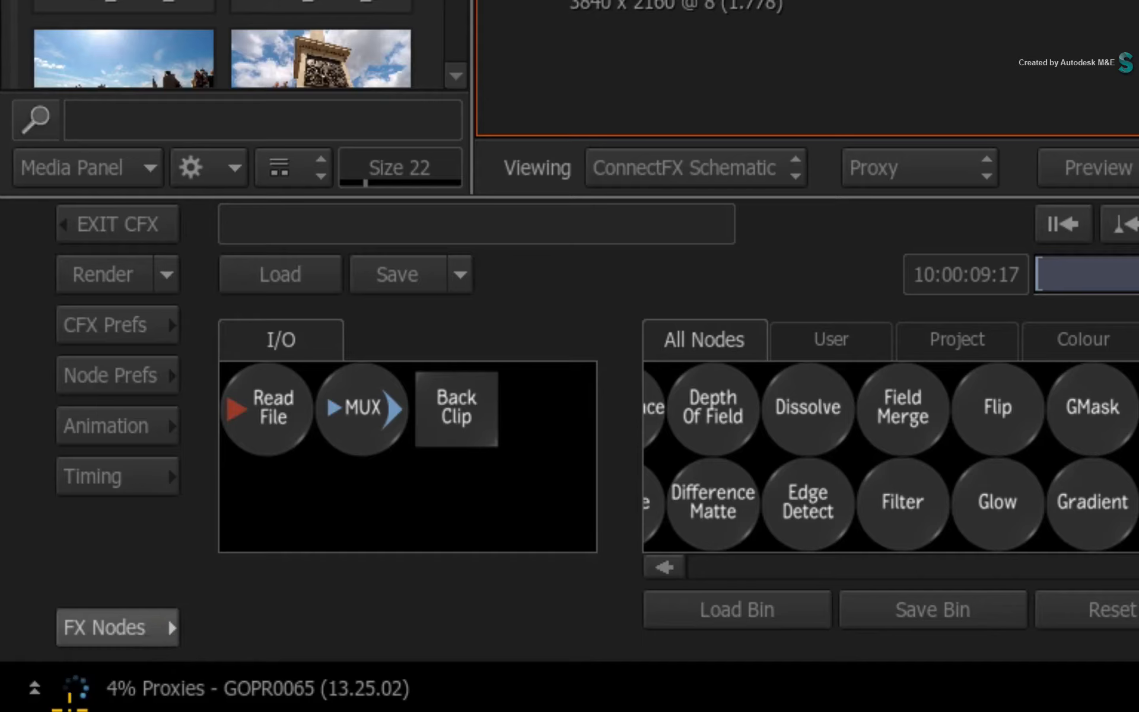
pyautogui.click(37, 683)
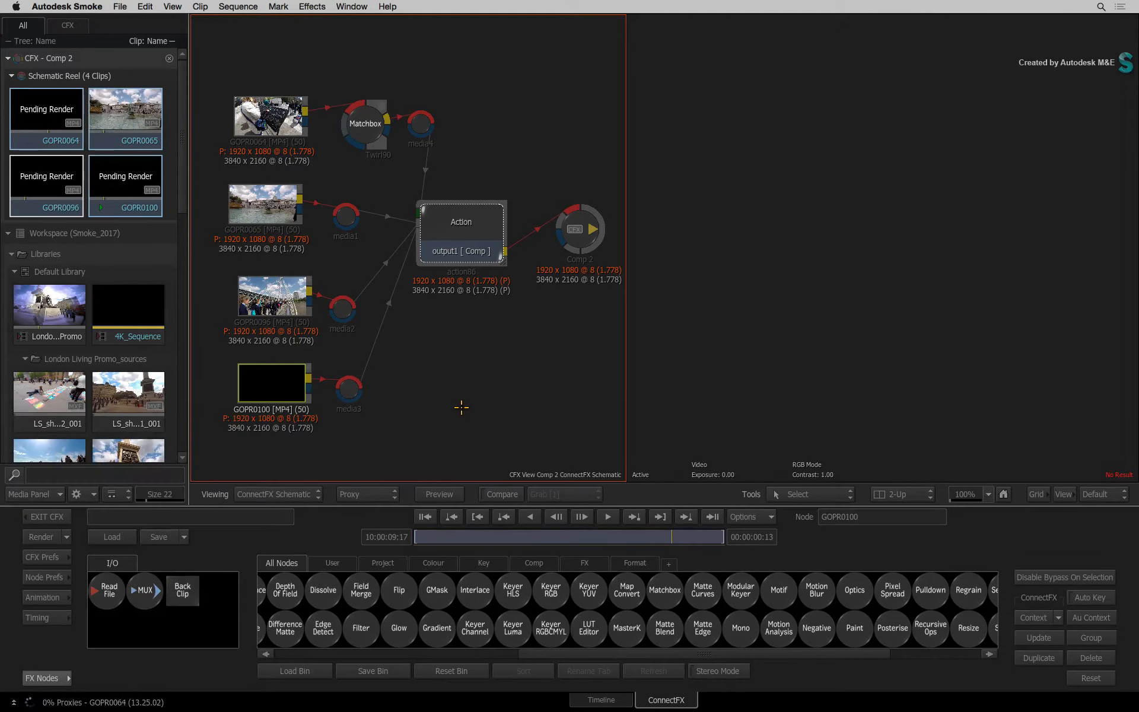
# View the Action node's composite output in Comp 2 and set the viewing resolution to Proxy
pyautogui.click(581, 219)
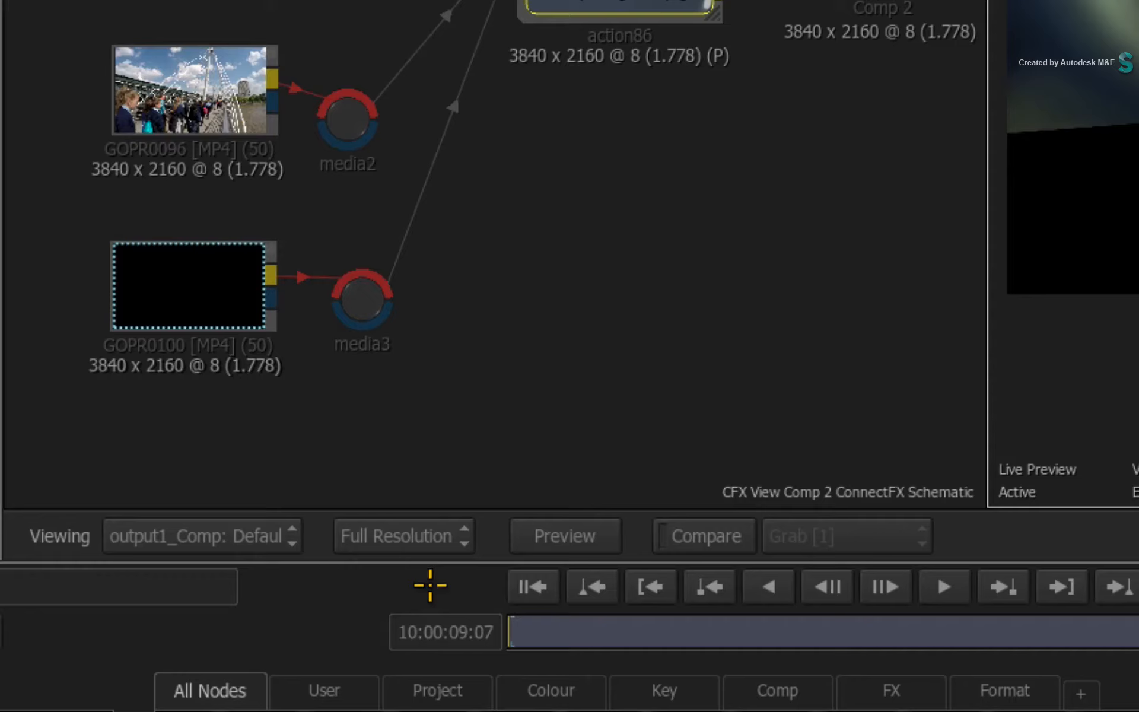
pyautogui.click(389, 493)
pyautogui.click(387, 524)
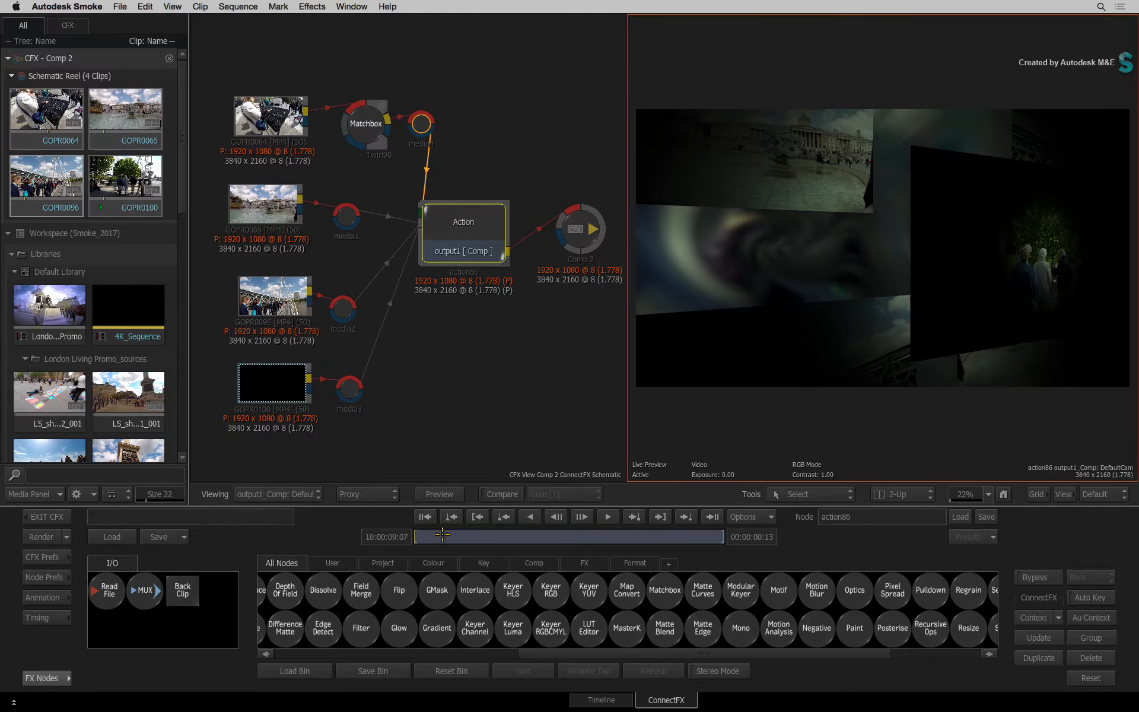
# Scrub back and forth through the Comp 2 animation to judge the Action result with the source proxies
pyautogui.click(442, 535)
pyautogui.click(543, 536)
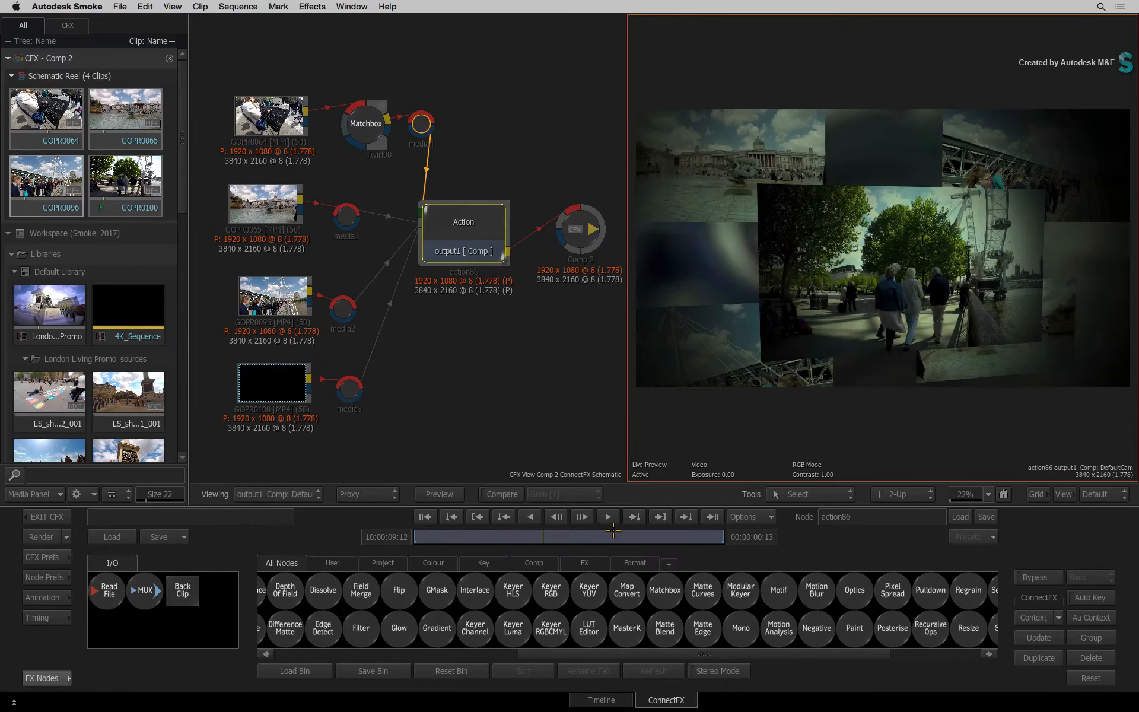
pyautogui.moveTo(641, 533); pyautogui.dragTo(597, 540)
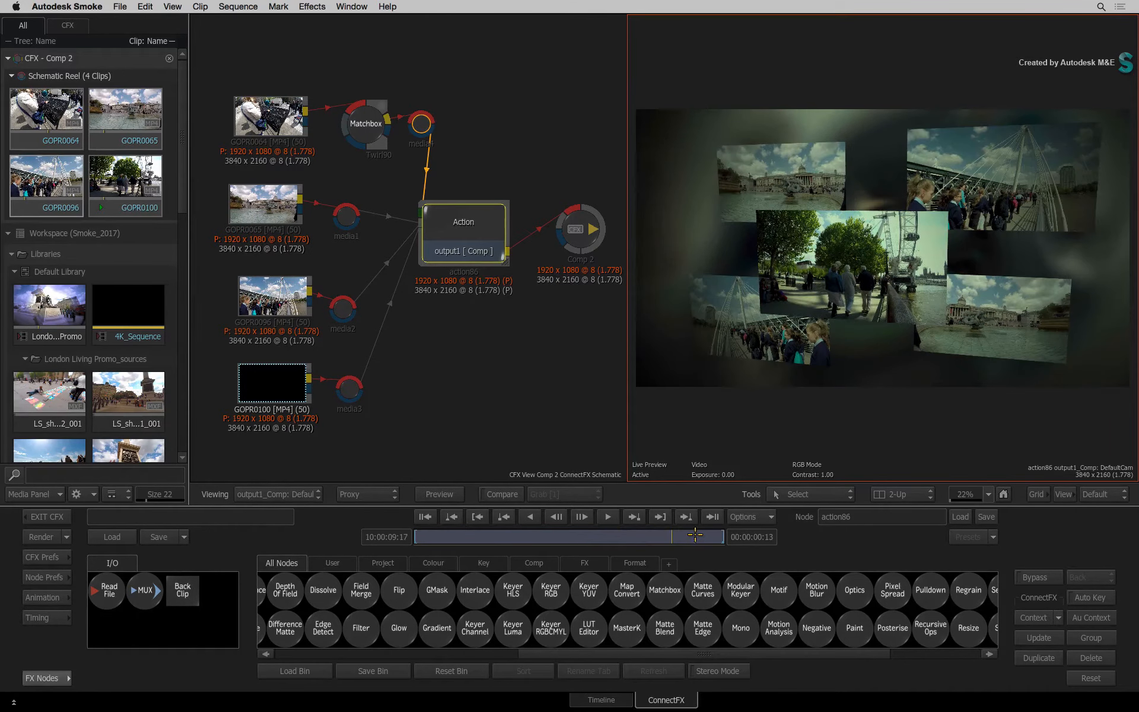
pyautogui.moveTo(717, 537); pyautogui.dragTo(707, 528)
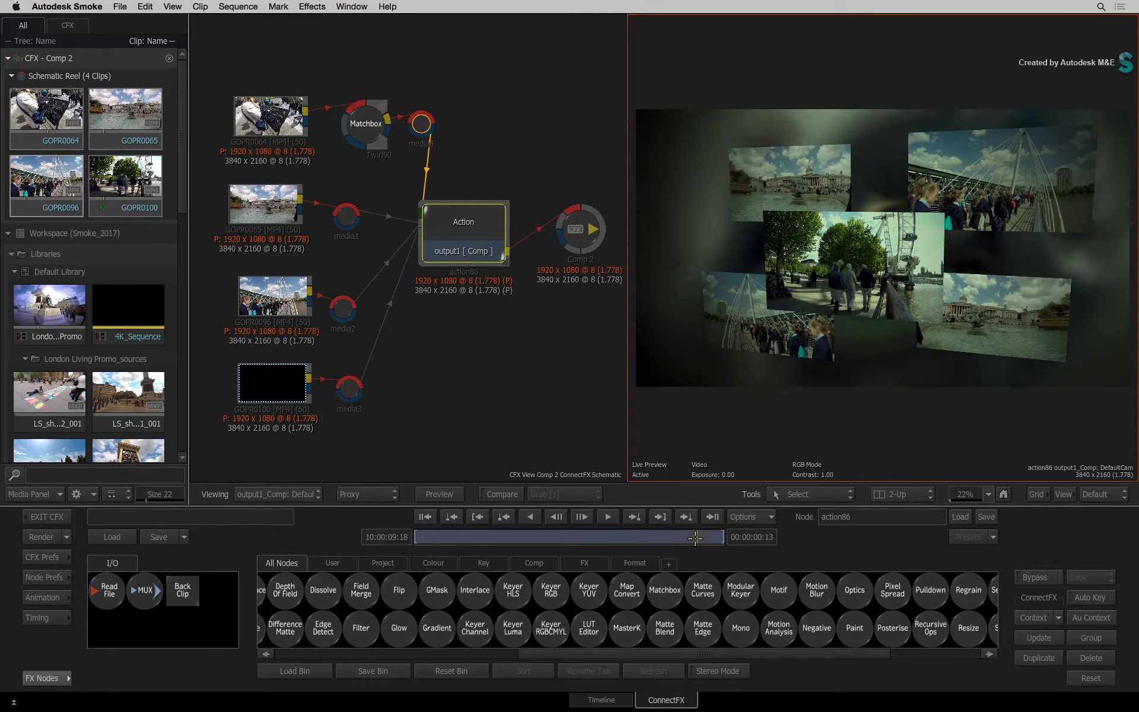
pyautogui.moveTo(654, 539); pyautogui.dragTo(622, 534)
pyautogui.click(661, 517)
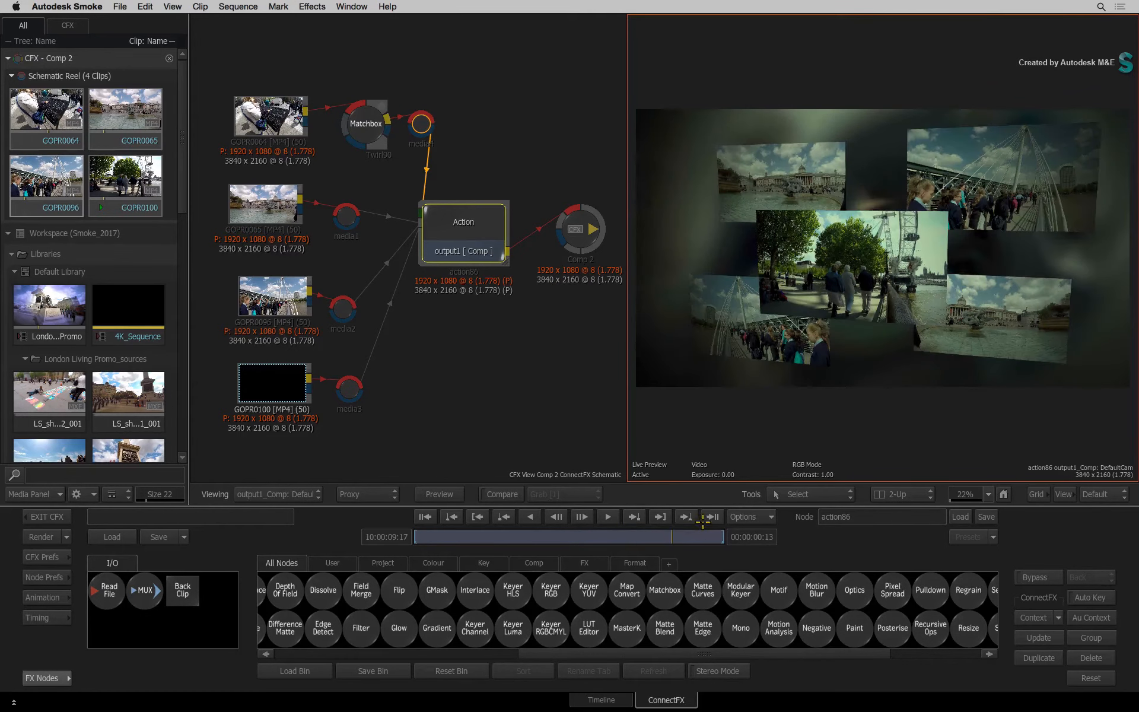
pyautogui.moveTo(686, 528); pyautogui.dragTo(619, 535)
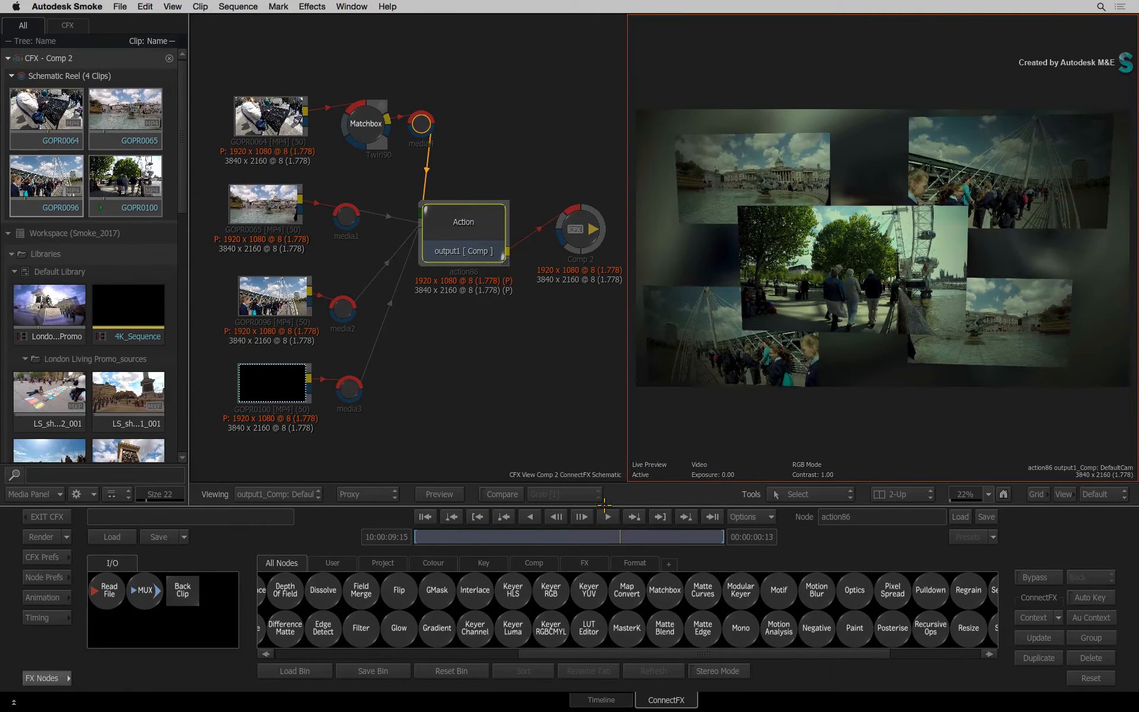
# Exit the Comp 2 ConnectFX session and browse MediaHub to the GoPro4K Day_2 folder, collapsing London Living Promo_sources in the library
pyautogui.click(49, 517)
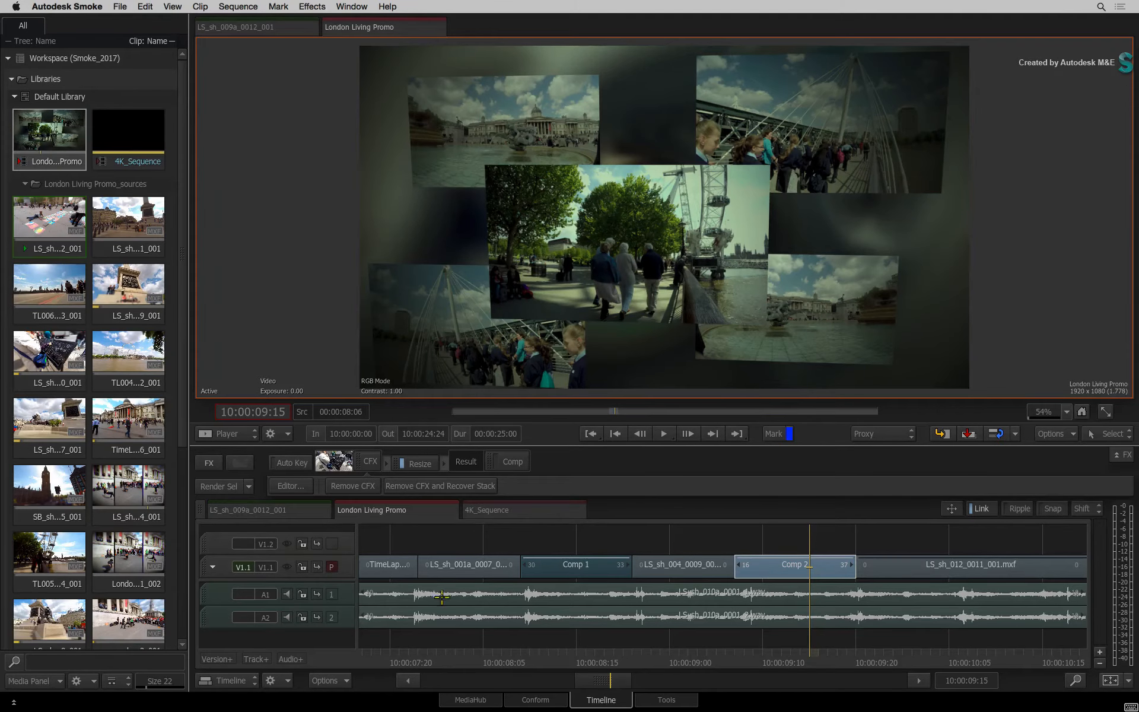
pyautogui.click(450, 697)
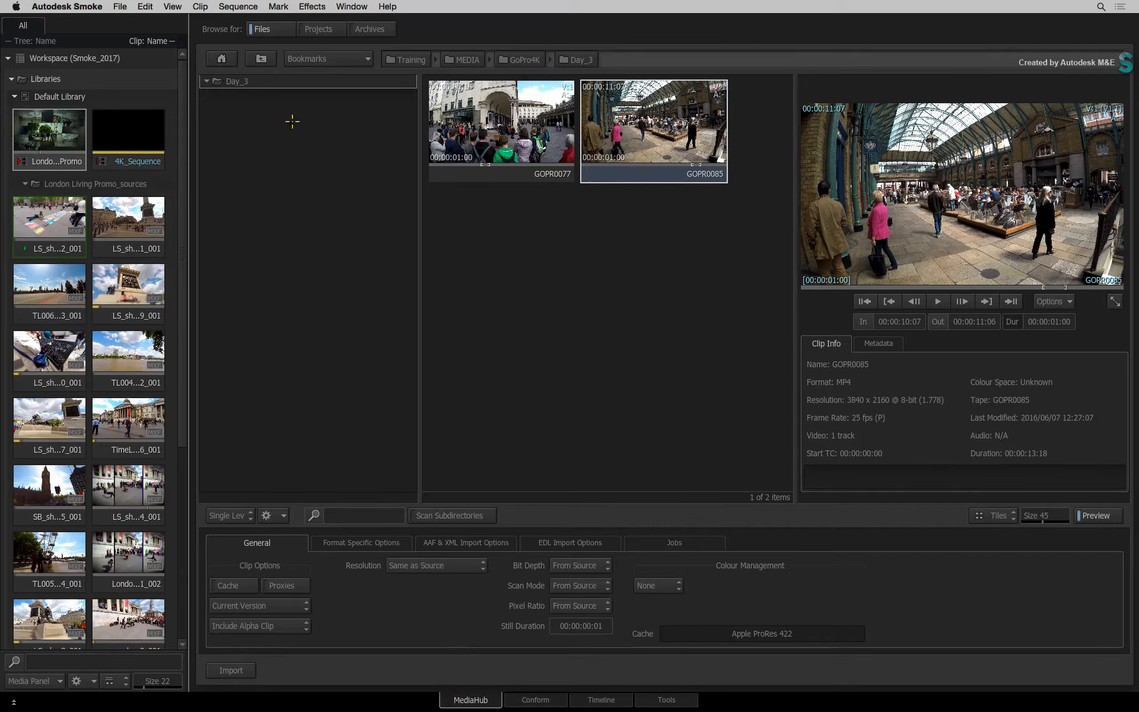
pyautogui.click(261, 58)
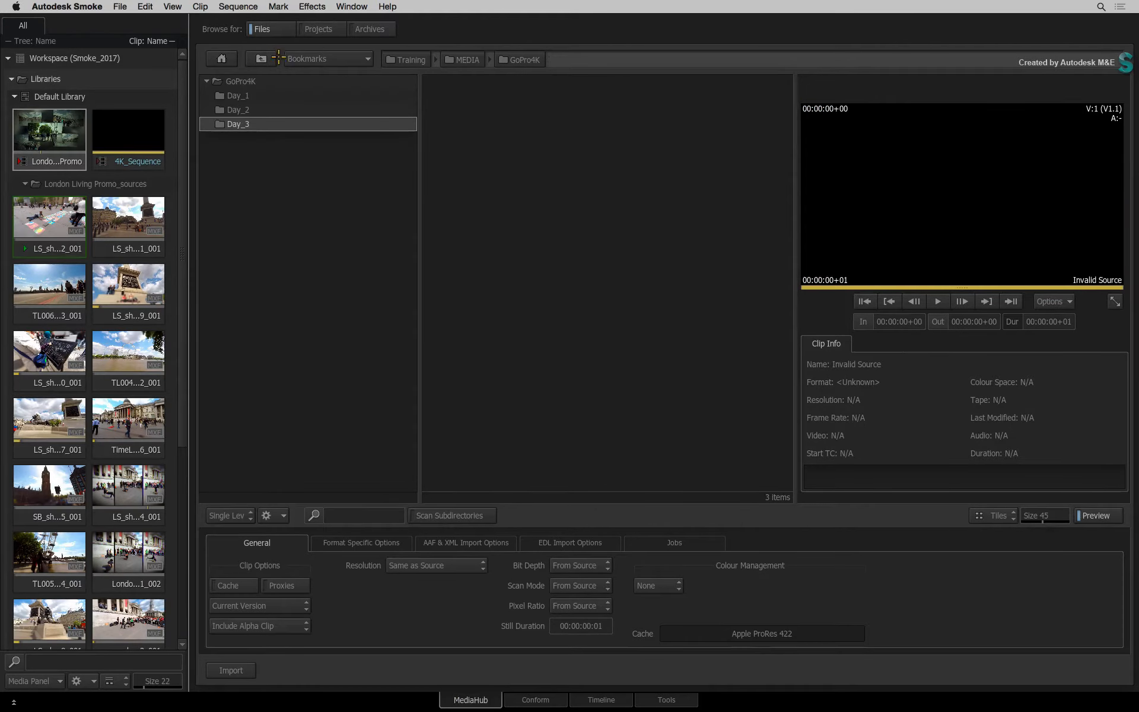
pyautogui.doubleClick(265, 109)
pyautogui.click(25, 183)
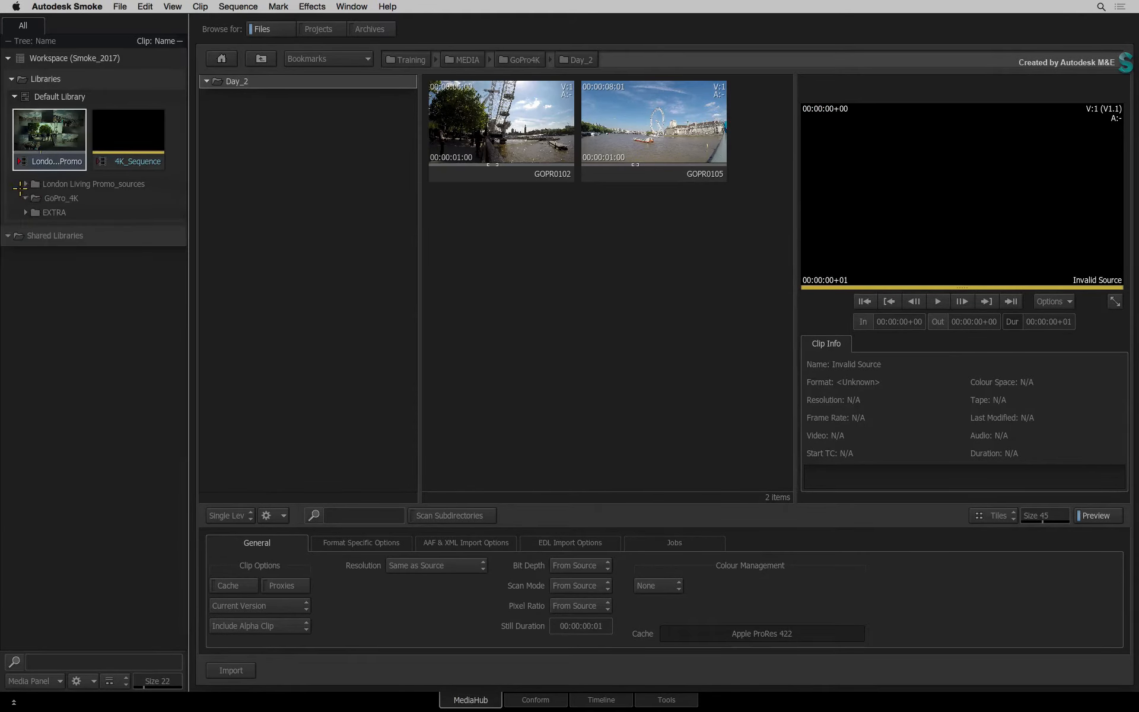
# Select the GOPR0102 and GOPR0105 clips in Day_2 and enable the Proxies clip option for the import
pyautogui.click(532, 181)
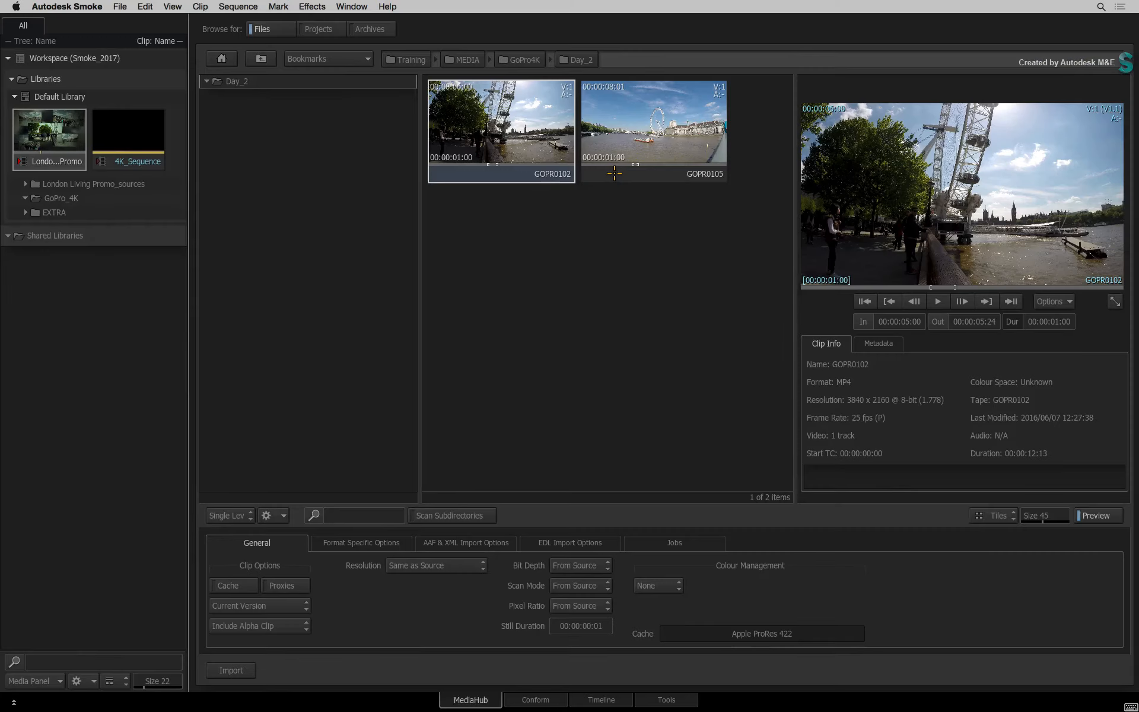
pyautogui.click(614, 175)
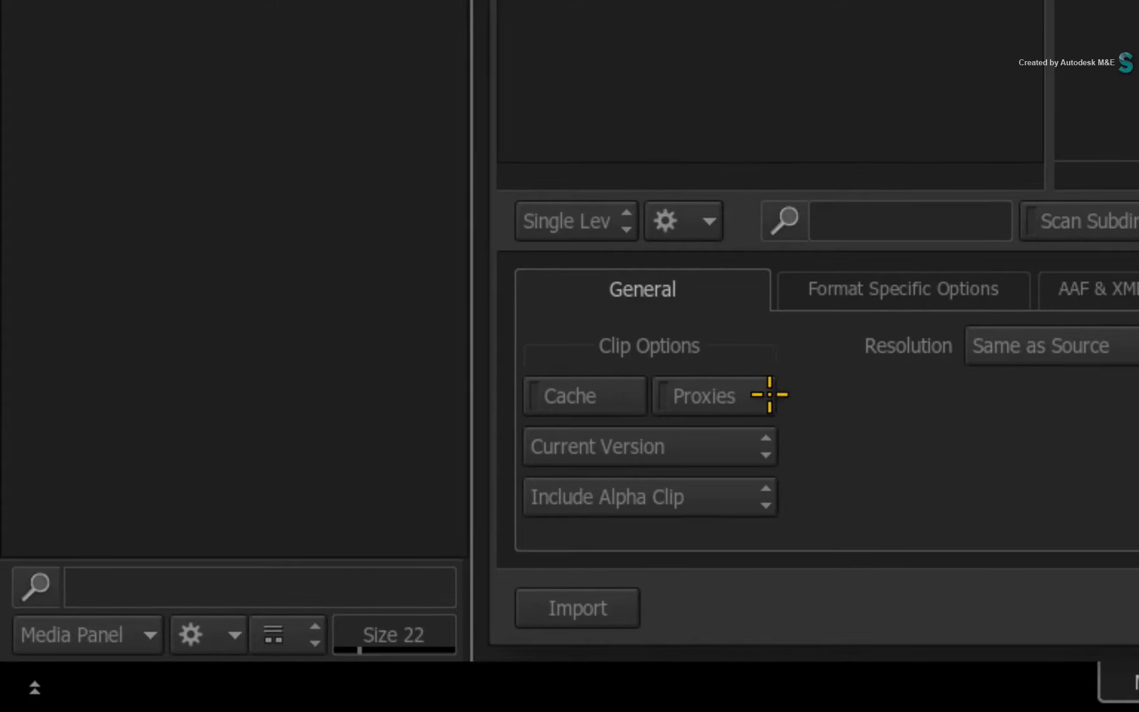
pyautogui.click(732, 395)
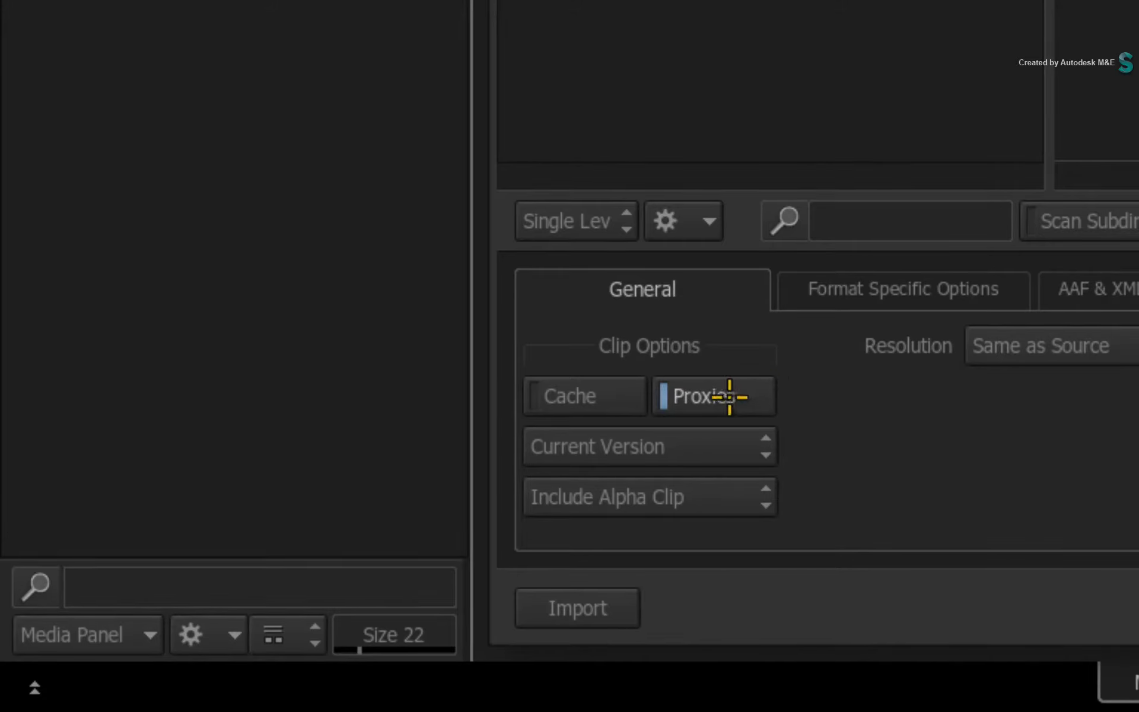
pyautogui.click(749, 397)
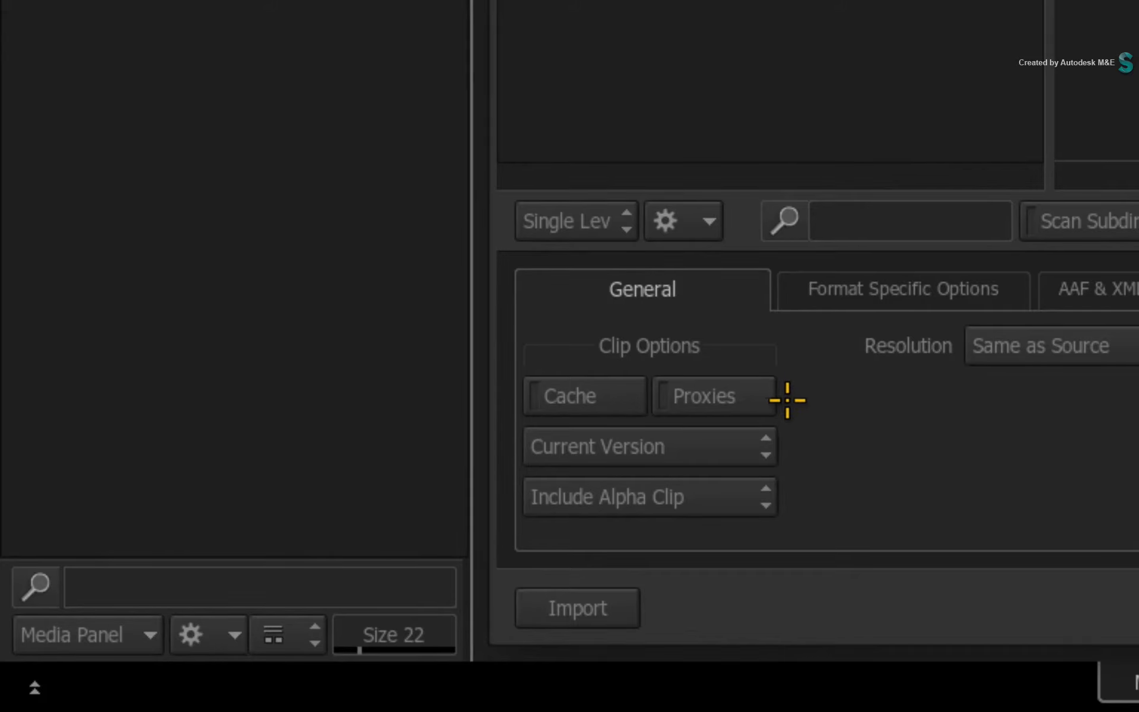
pyautogui.click(742, 394)
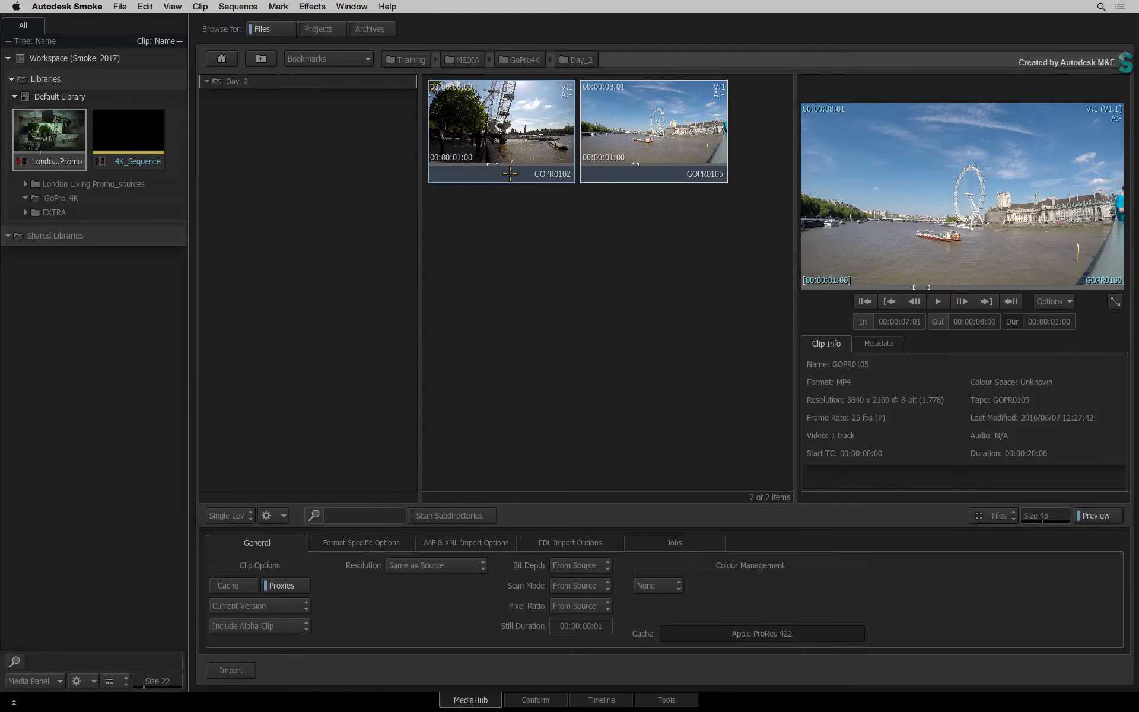
# Import the two selected Day_2 clips, GOPR0102 and GOPR0105, into the GoPro_4K library folder
pyautogui.click(510, 172)
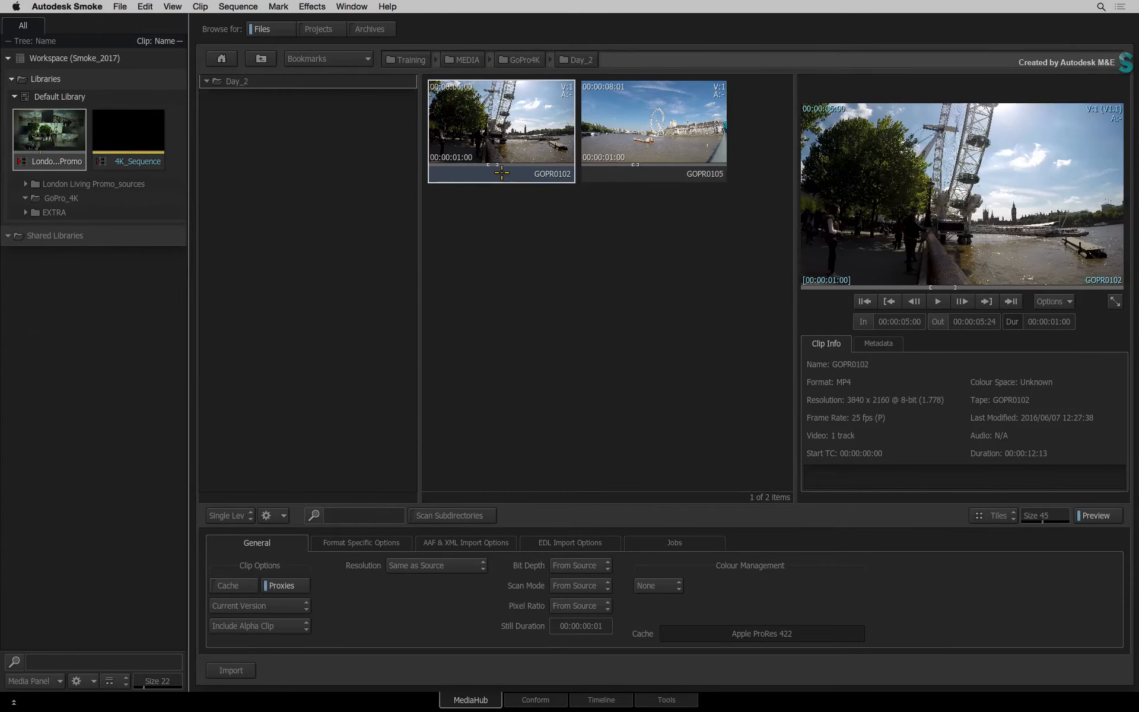
pyautogui.keyDown('shift'); pyautogui.click(617, 173); pyautogui.keyUp('shift')
pyautogui.moveTo(493, 173); pyautogui.dragTo(90, 199)
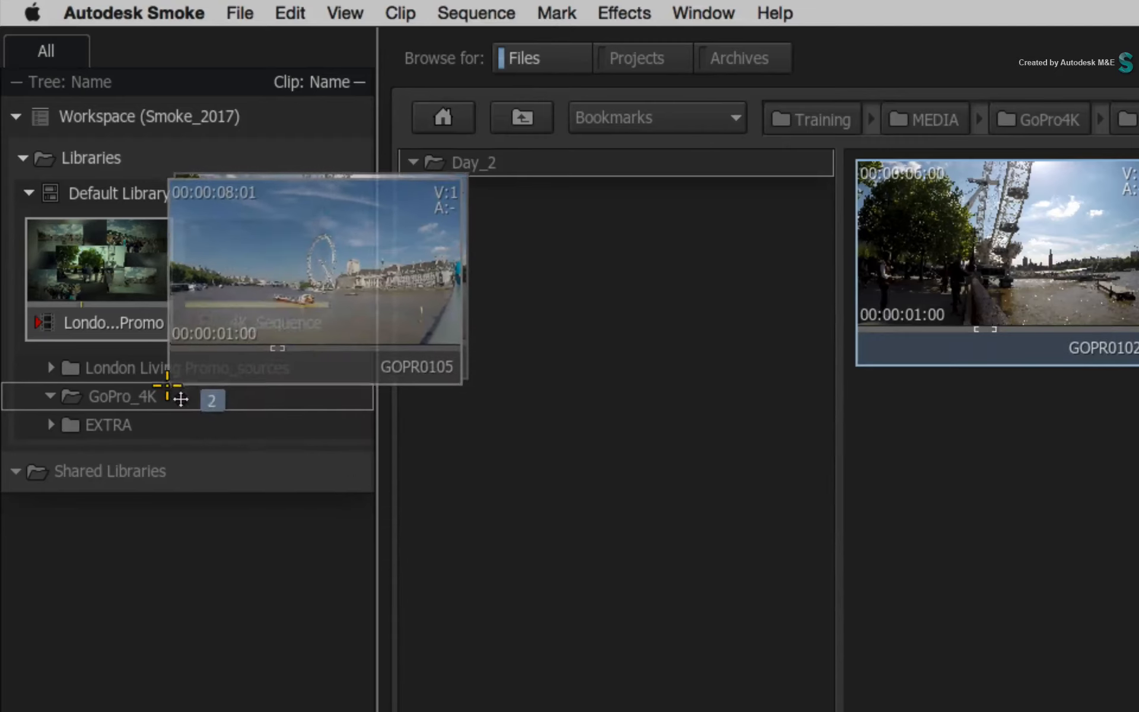
pyautogui.moveTo(181, 399); pyautogui.dragTo(178, 397)
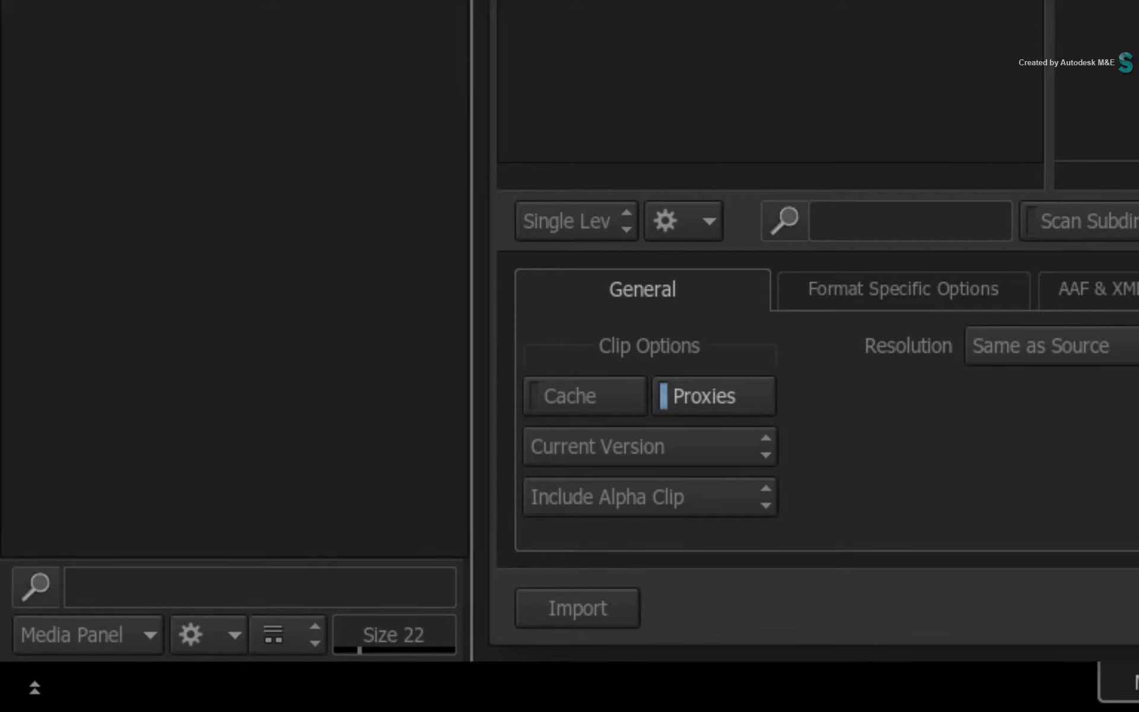
# Disable the Proxies clip option and import GOPR0077 and GOPR0085 from the Day_3 folder into the GoPro_4K library folder
pyautogui.click(762, 387)
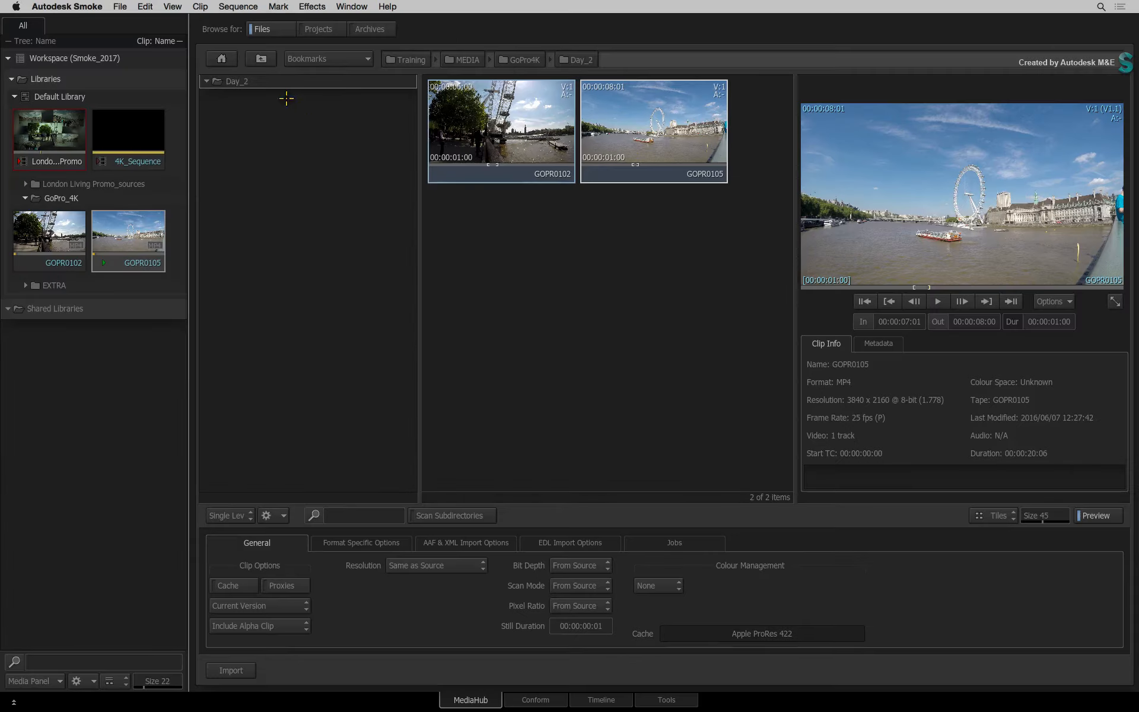
pyautogui.click(261, 61)
pyautogui.doubleClick(244, 123)
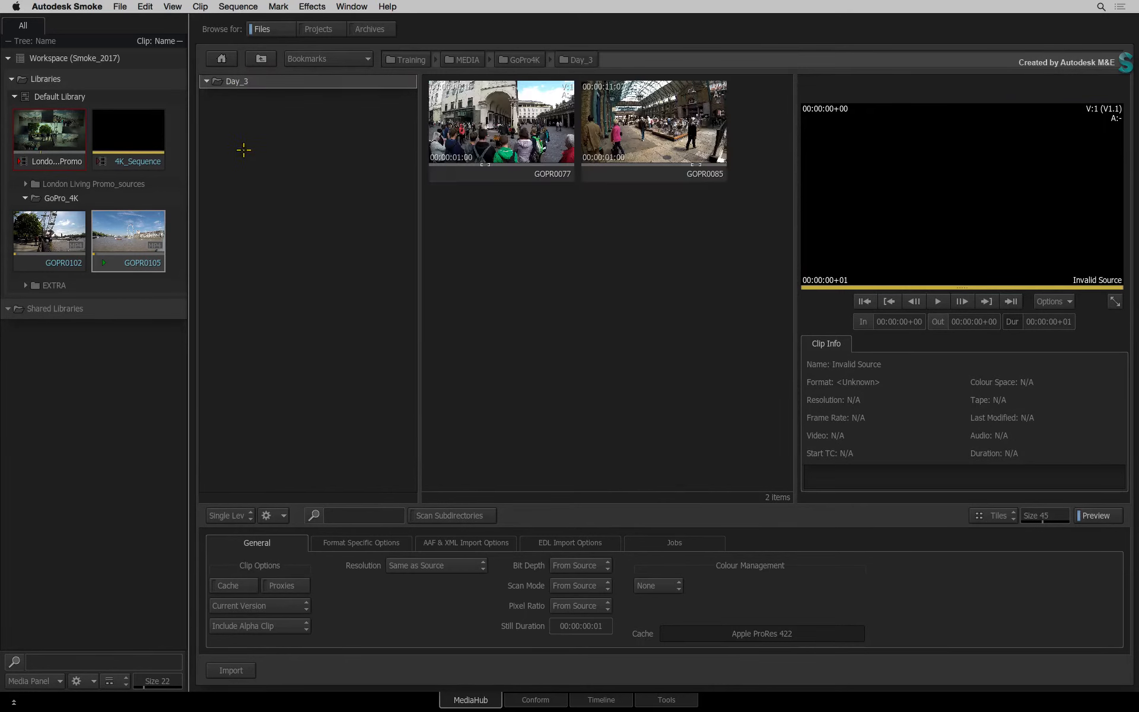
pyautogui.click(563, 154)
pyautogui.keyDown('super'); pyautogui.click(635, 136); pyautogui.keyUp('super')
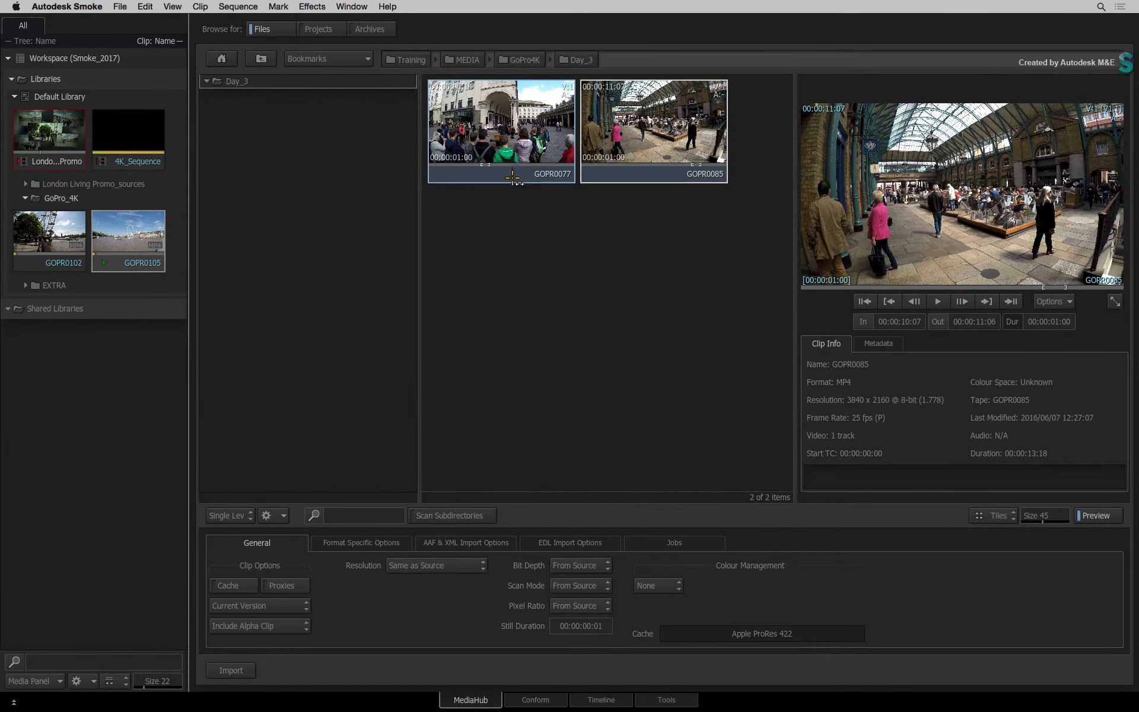
pyautogui.moveTo(518, 170); pyautogui.dragTo(96, 201)
pyautogui.moveTo(191, 229); pyautogui.dragTo(162, 221)
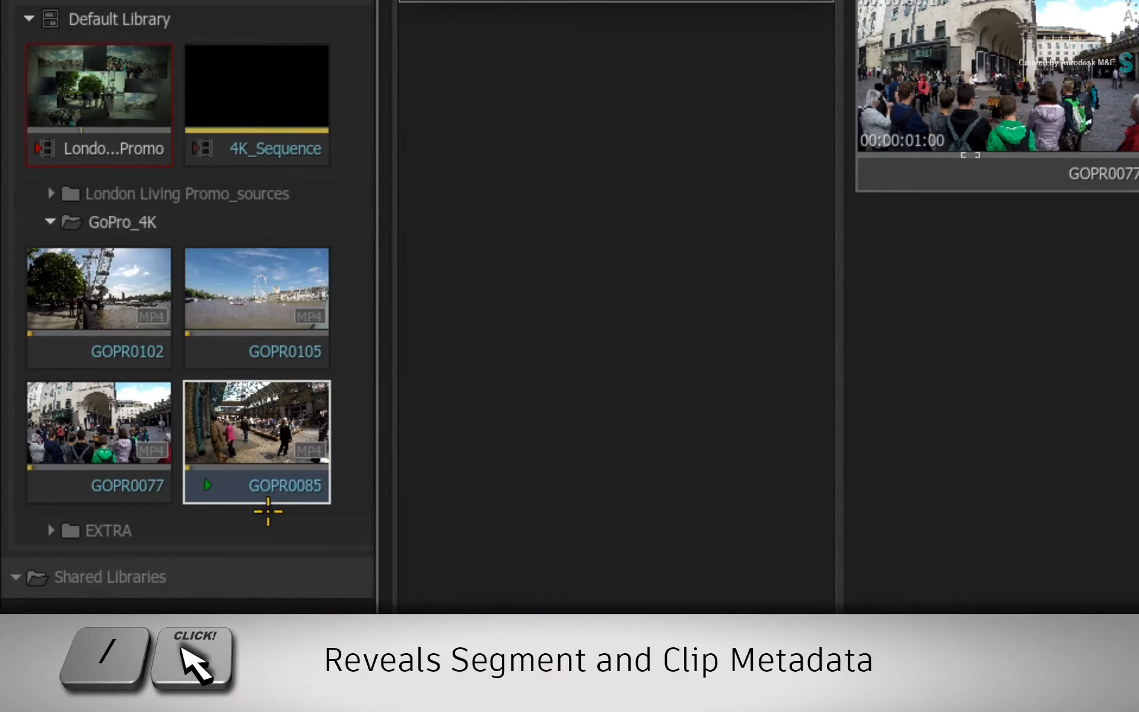
# Reveal the clip metadata of GOPR0105 and GOPR0085 in the GoPro_4K folder to check for proxies
pyautogui.press('/')
pyautogui.click(259, 300)
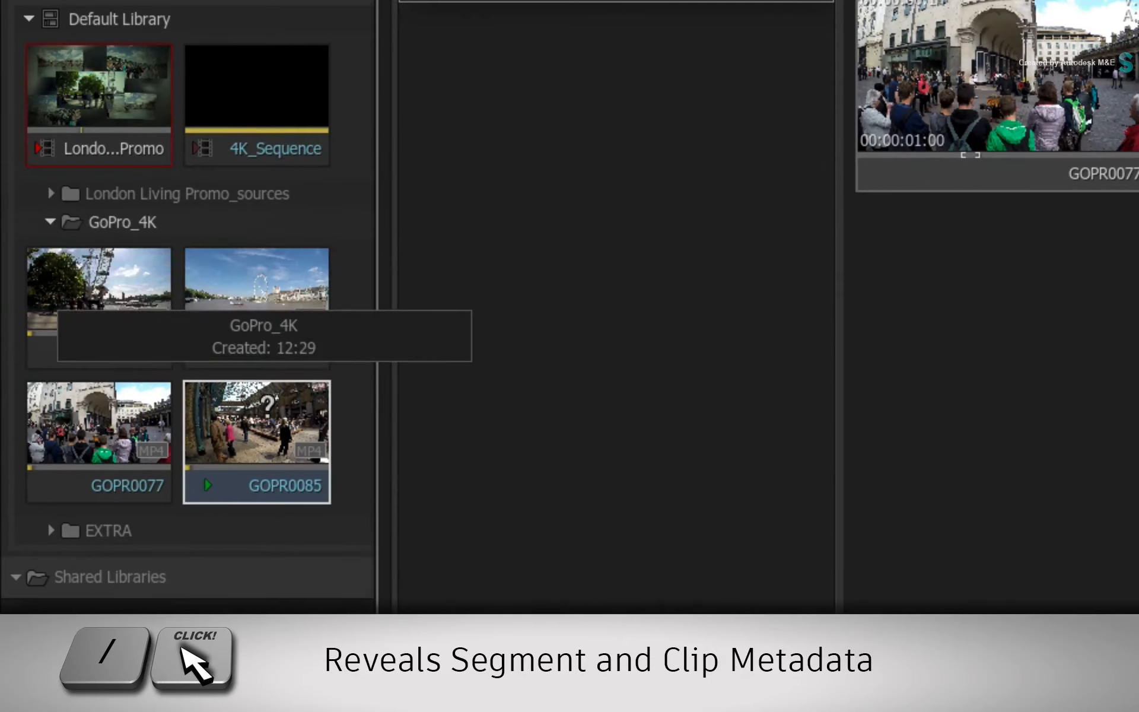
pyautogui.click(272, 454)
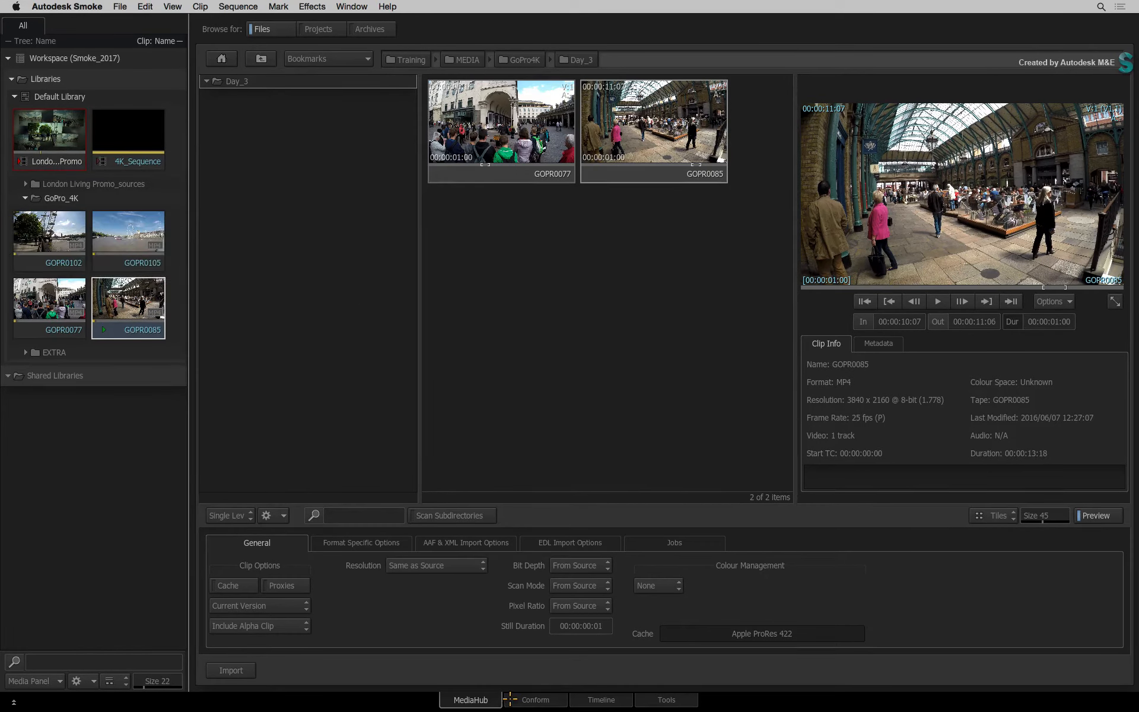
# Return to the Timeline, expand the media library details and examine the Proxy Resolution of the London Living Promo_sources clips
pyautogui.click(579, 698)
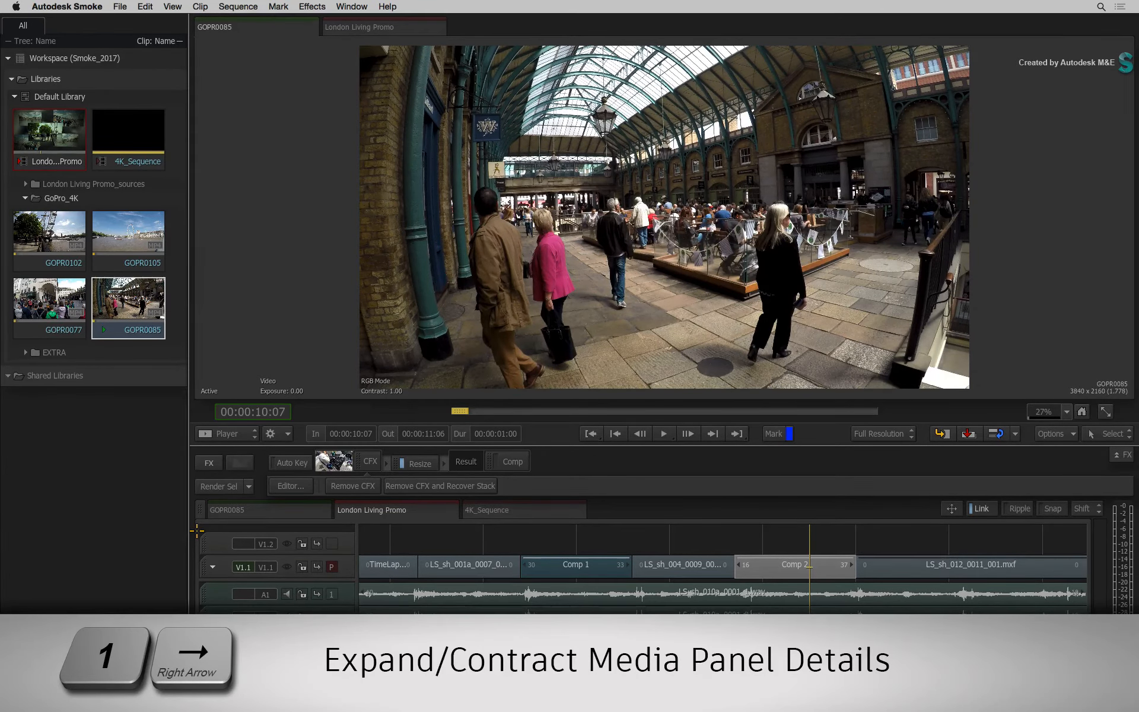
pyautogui.hotkey('1', 'Right')
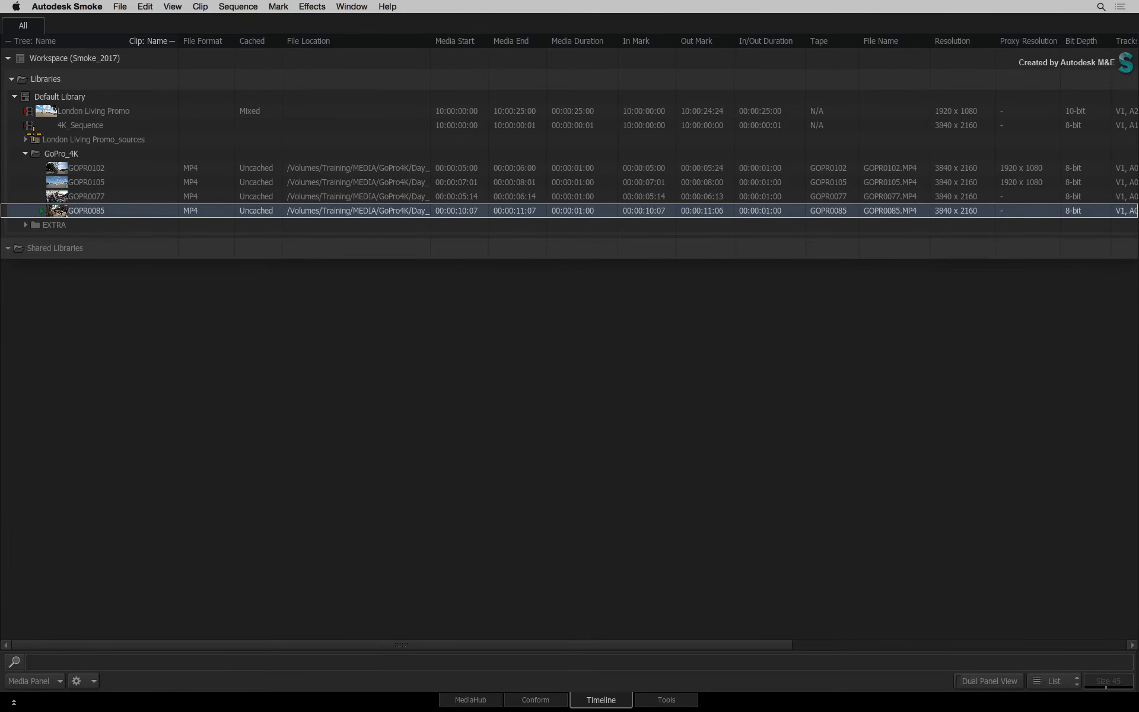
pyautogui.click(25, 139)
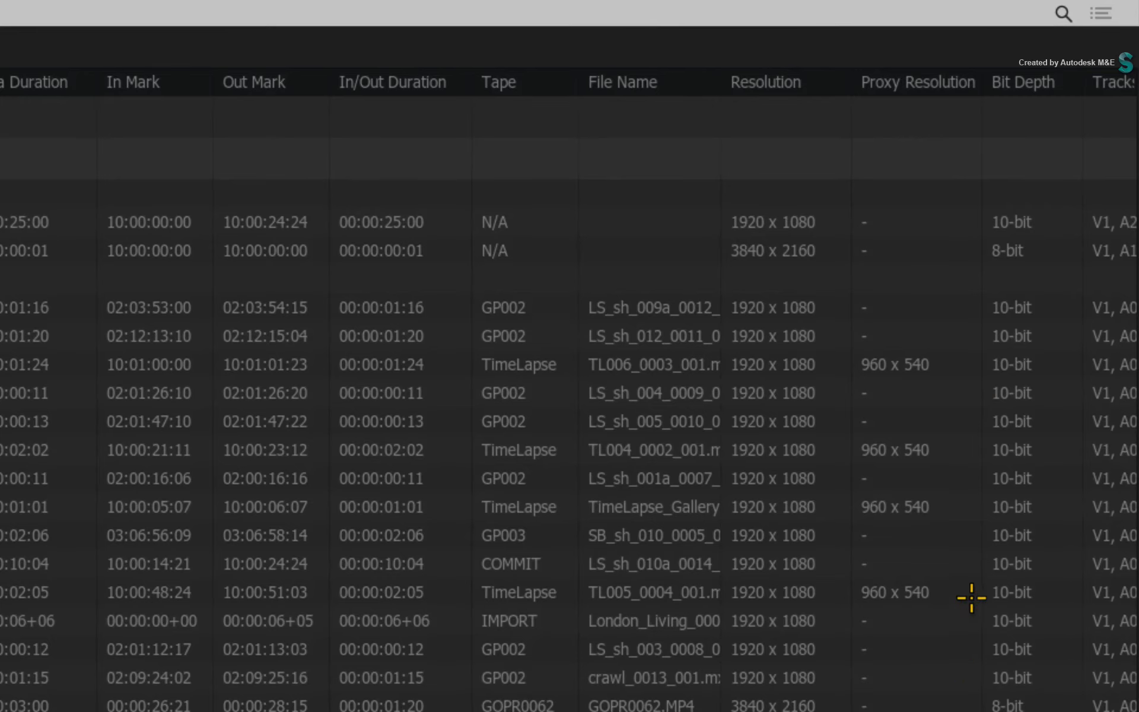
pyautogui.click(960, 362)
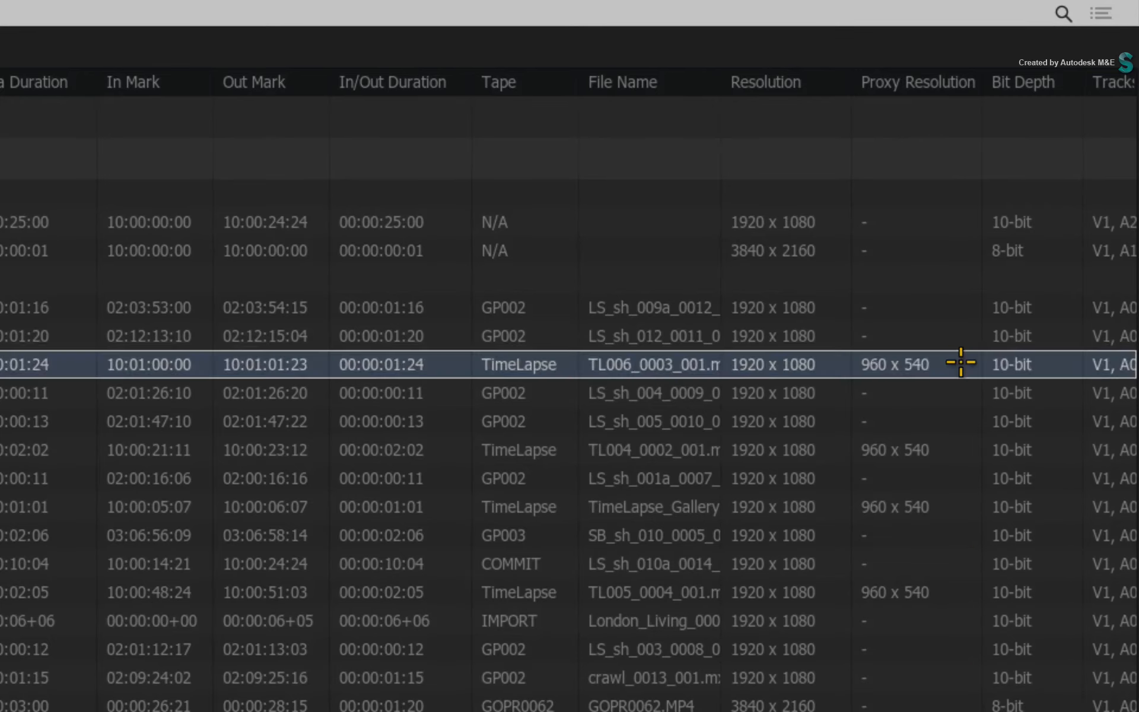
# Select the LS_sh_004_0009 clip in the London Living Promo_sources folder and generate its source proxies
pyautogui.click(948, 453)
pyautogui.click(943, 507)
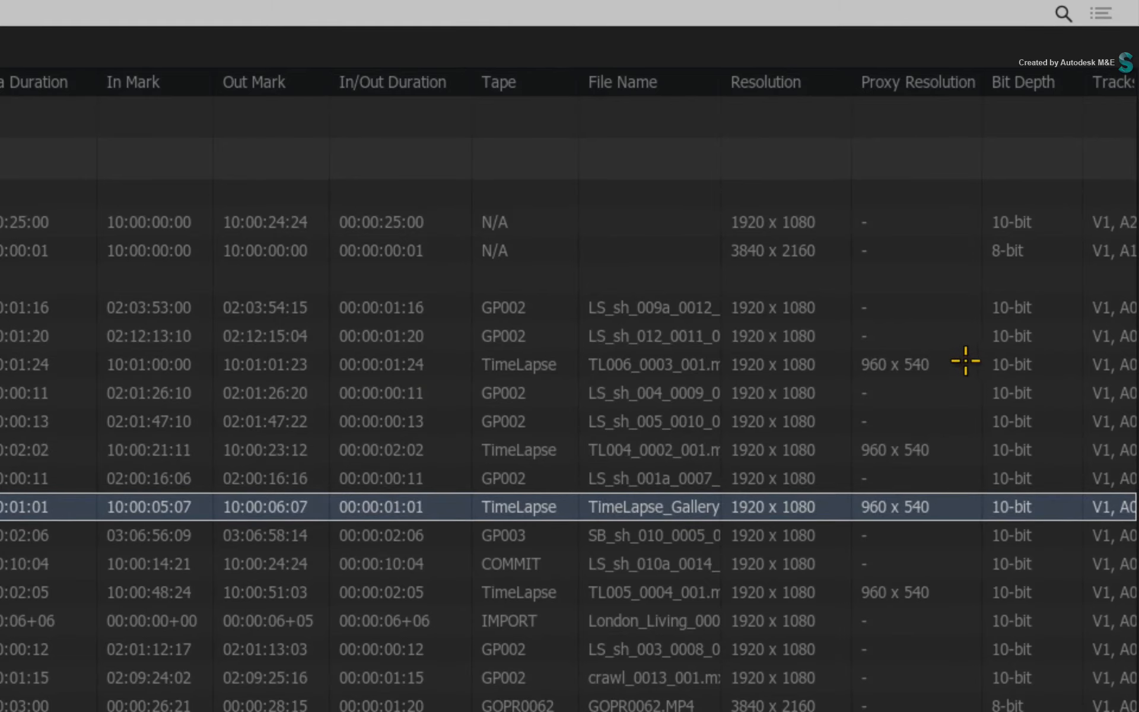
pyautogui.click(929, 394)
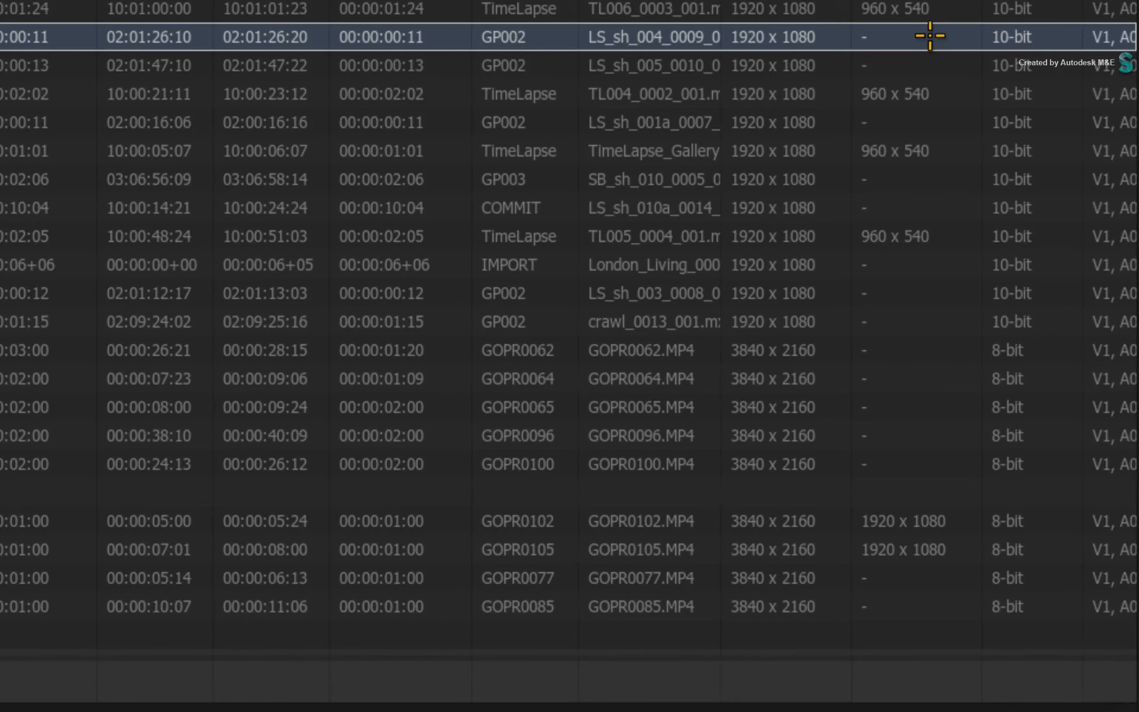
pyautogui.rightClick(930, 34)
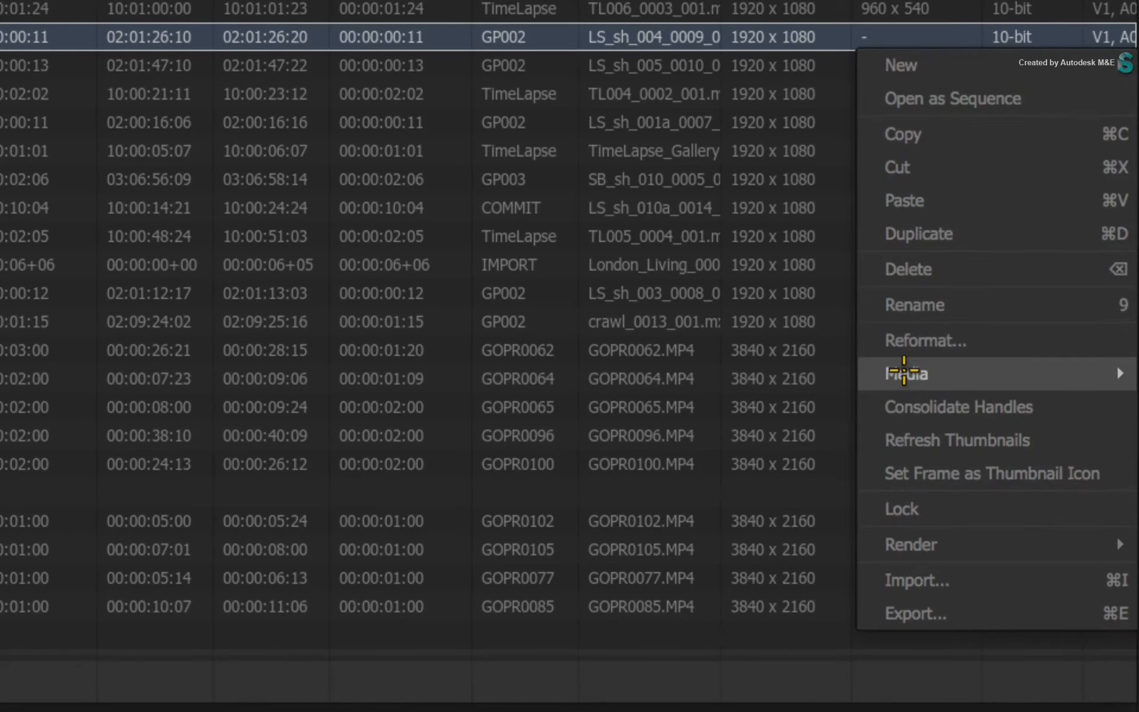
pyautogui.moveTo(921, 381)
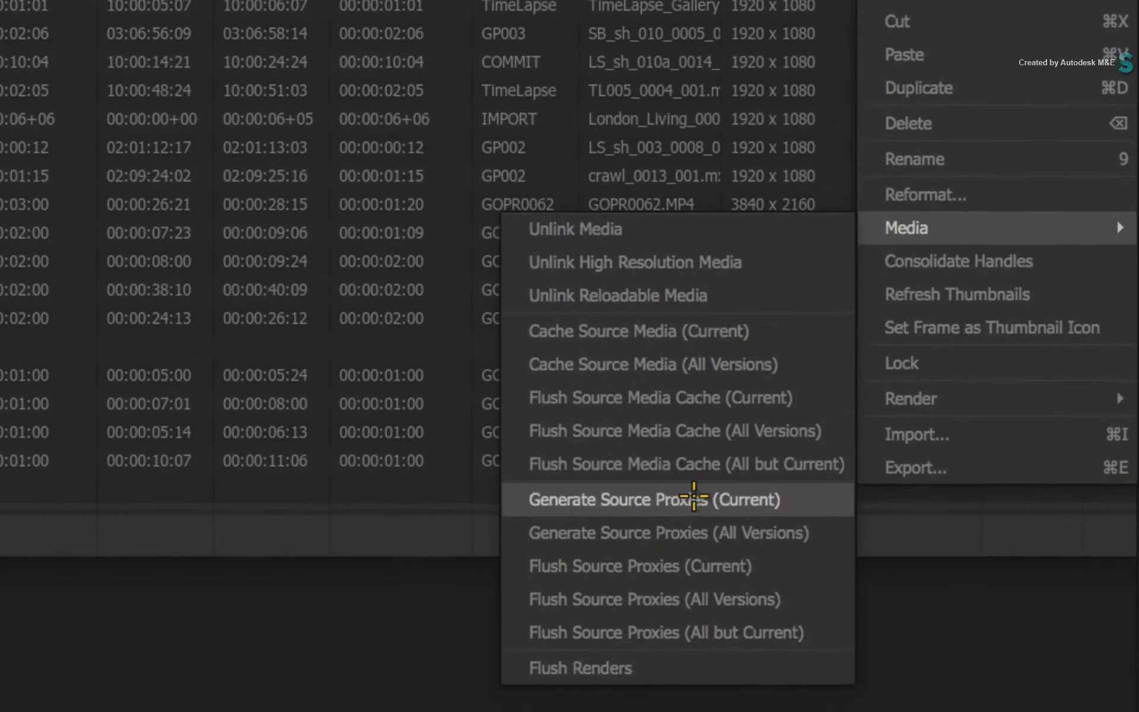
pyautogui.click(824, 530)
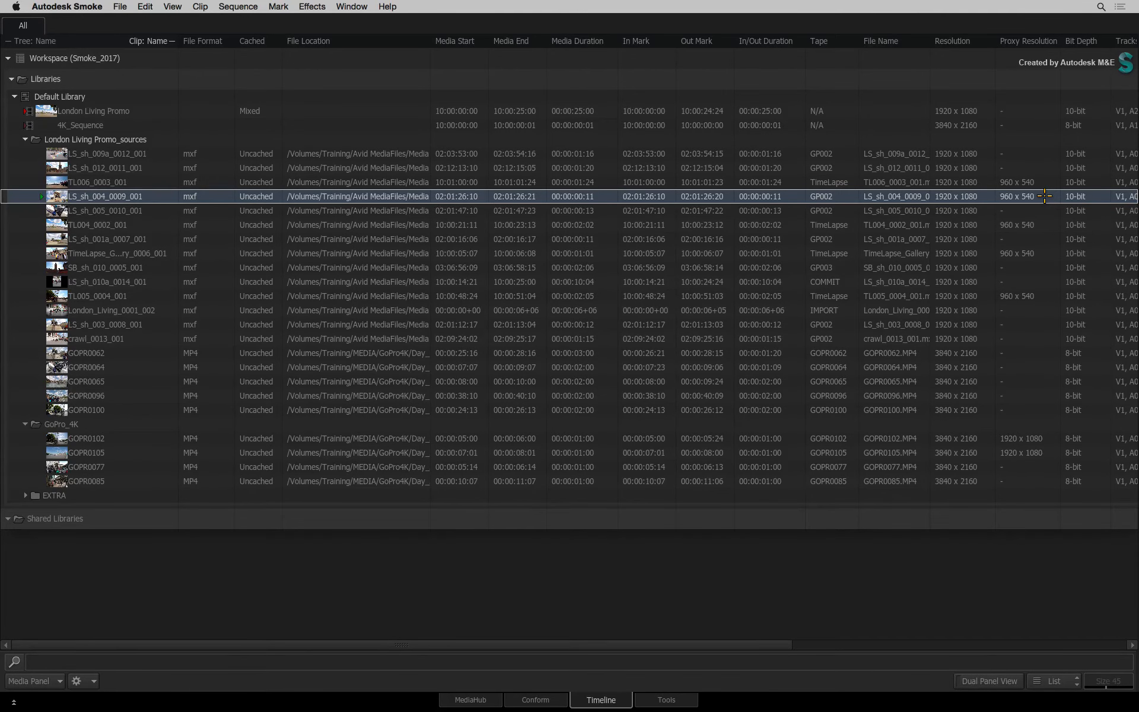
# Flush the source proxies of the LS_sh_004_0009 clip for all versions
pyautogui.rightClick(1045, 195)
pyautogui.moveTo(1036, 364)
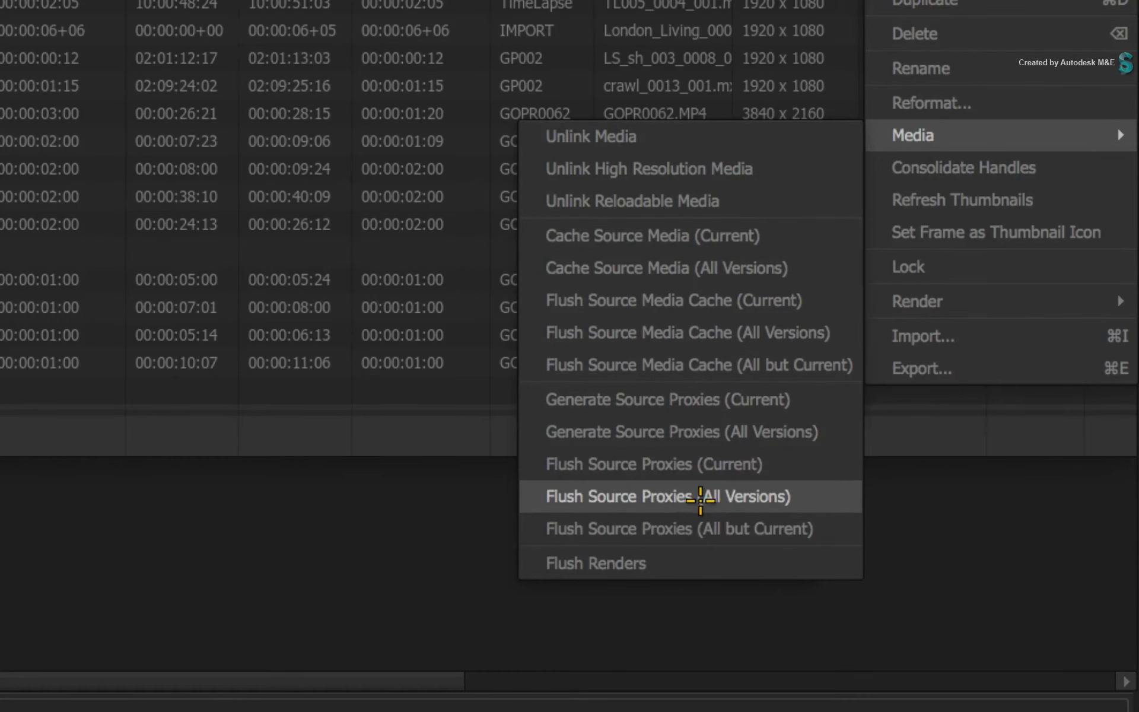
pyautogui.click(700, 498)
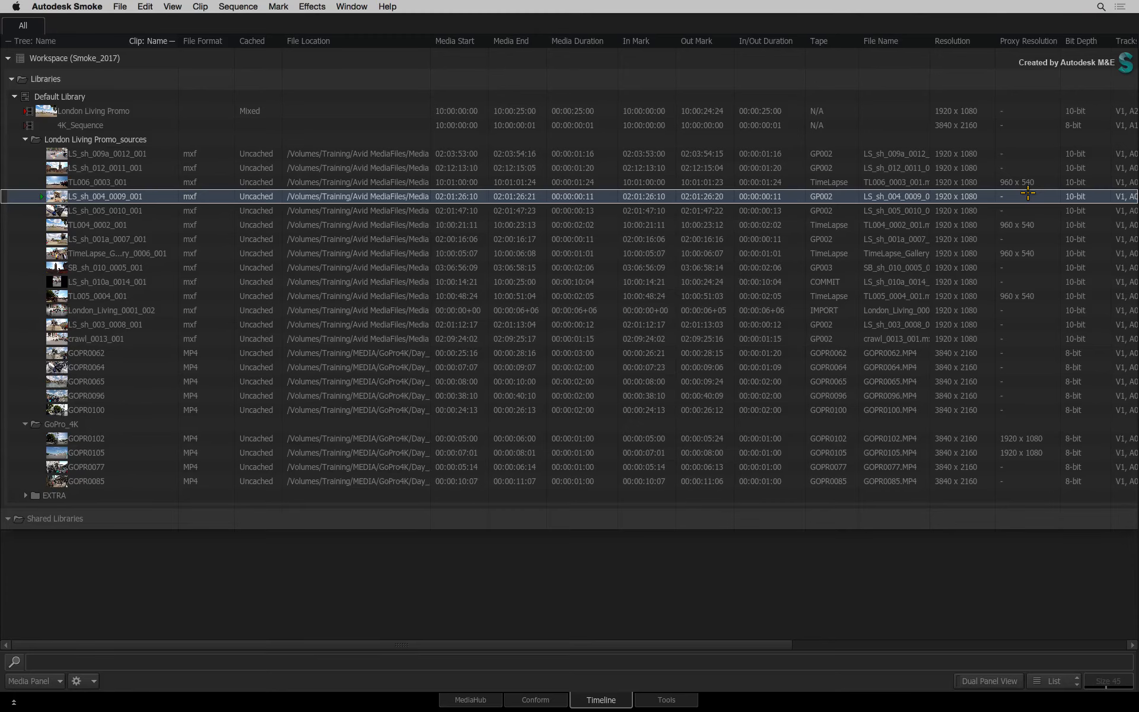
# Contract the media panel details, collapse the London Living Promo_sources folder and bring up the 4K_Sequence timeline
pyautogui.hotkey('1', 'Right')
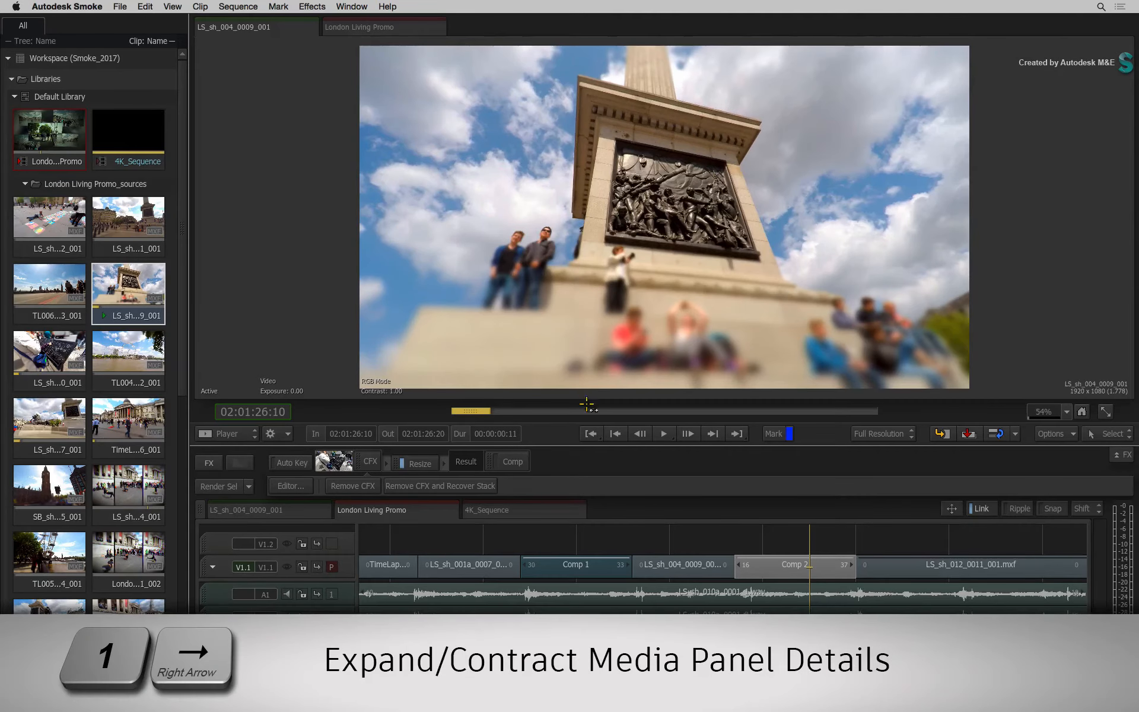
pyautogui.click(26, 184)
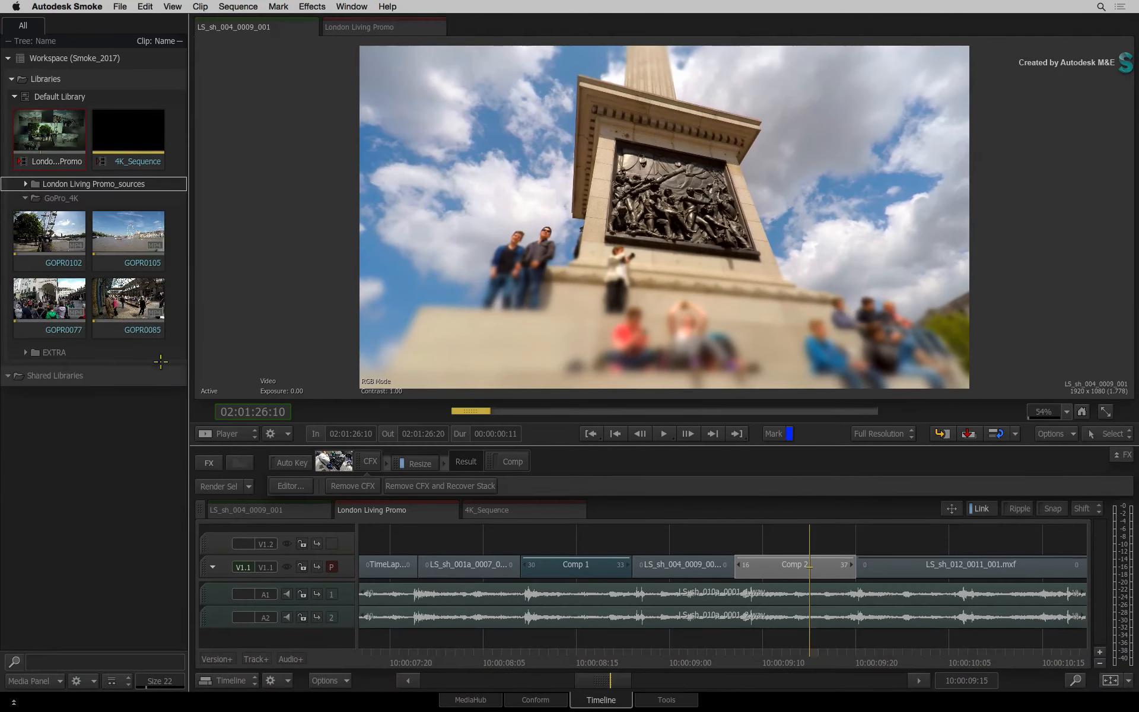
pyautogui.click(478, 509)
# Edit the GoPro_4K clips GOPR0102, GOPR0105, GOPR0077 and GOPR0085 into the start of 4K_Sequence
pyautogui.click(61, 232)
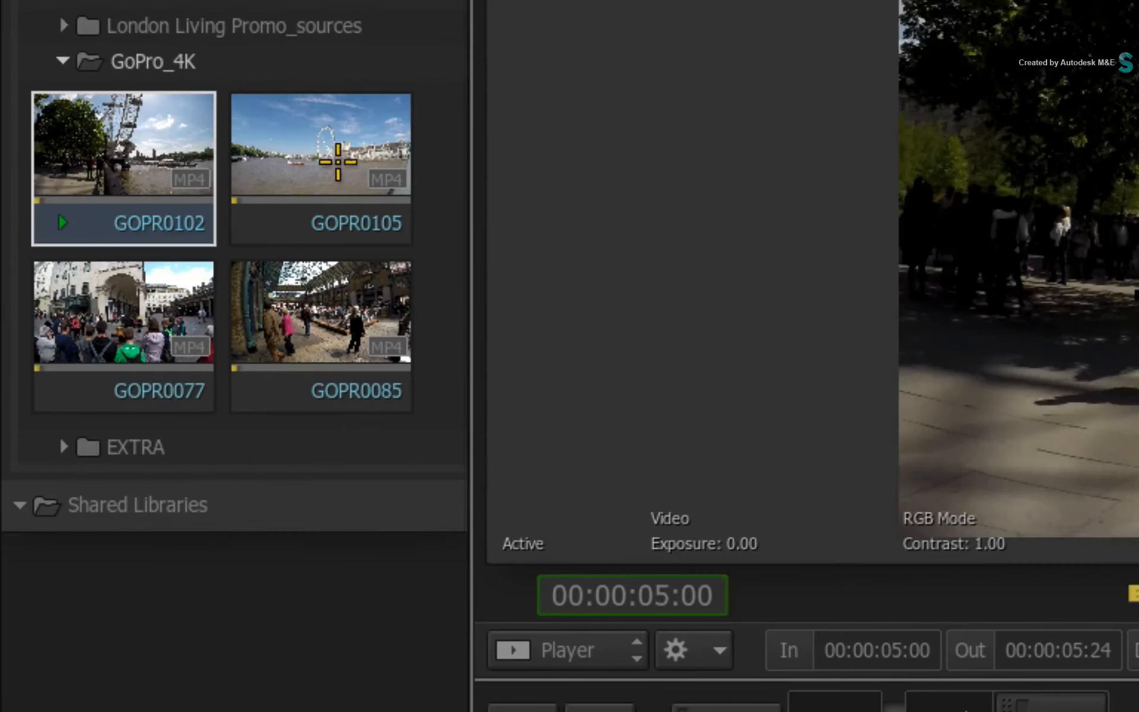
pyautogui.keyDown('super'); pyautogui.click(135, 241); pyautogui.keyUp('super')
pyautogui.keyDown('super'); pyautogui.click(128, 328); pyautogui.keyUp('super')
pyautogui.keyDown('super'); pyautogui.click(336, 356); pyautogui.keyUp('super')
pyautogui.moveTo(144, 150); pyautogui.dragTo(382, 543)
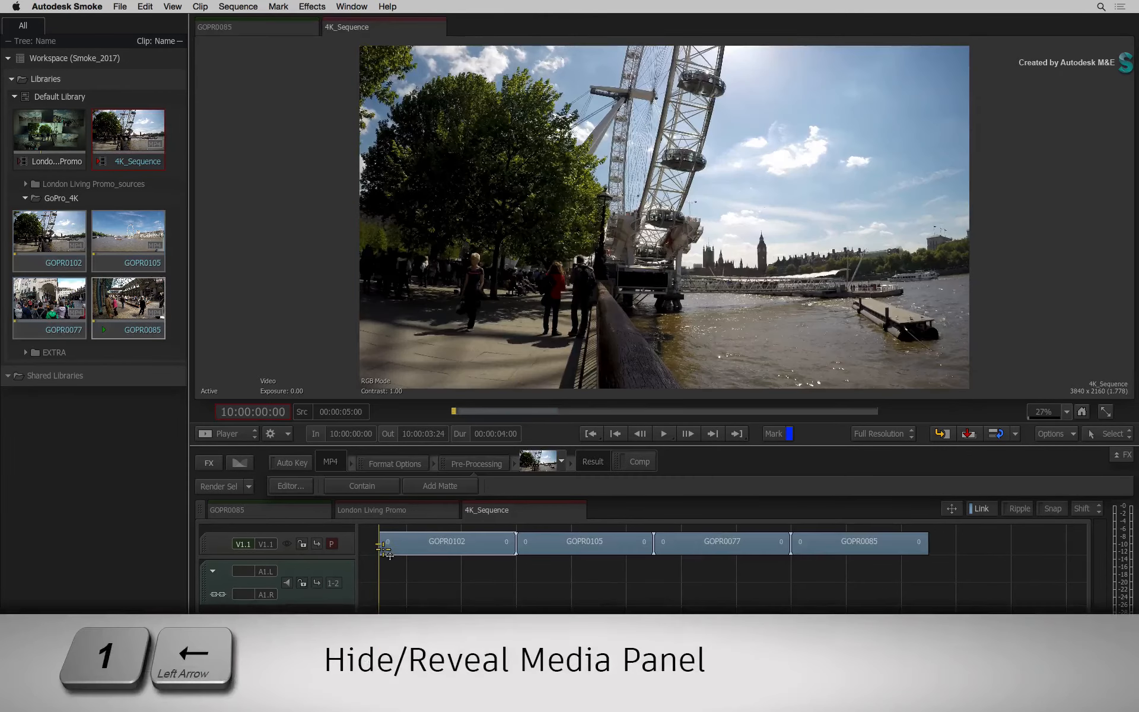
# Hide the media panel and scrub through the first clips of 4K_Sequence at full resolution
pyautogui.hotkey('1', 'Left')
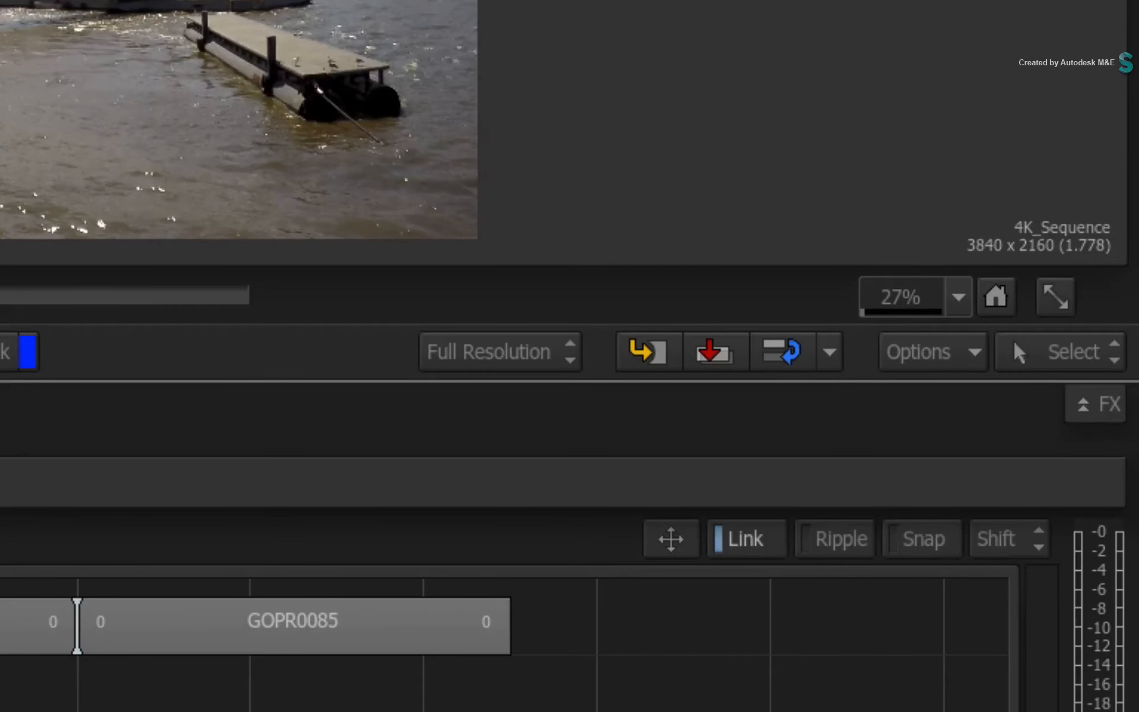
pyautogui.click(567, 349)
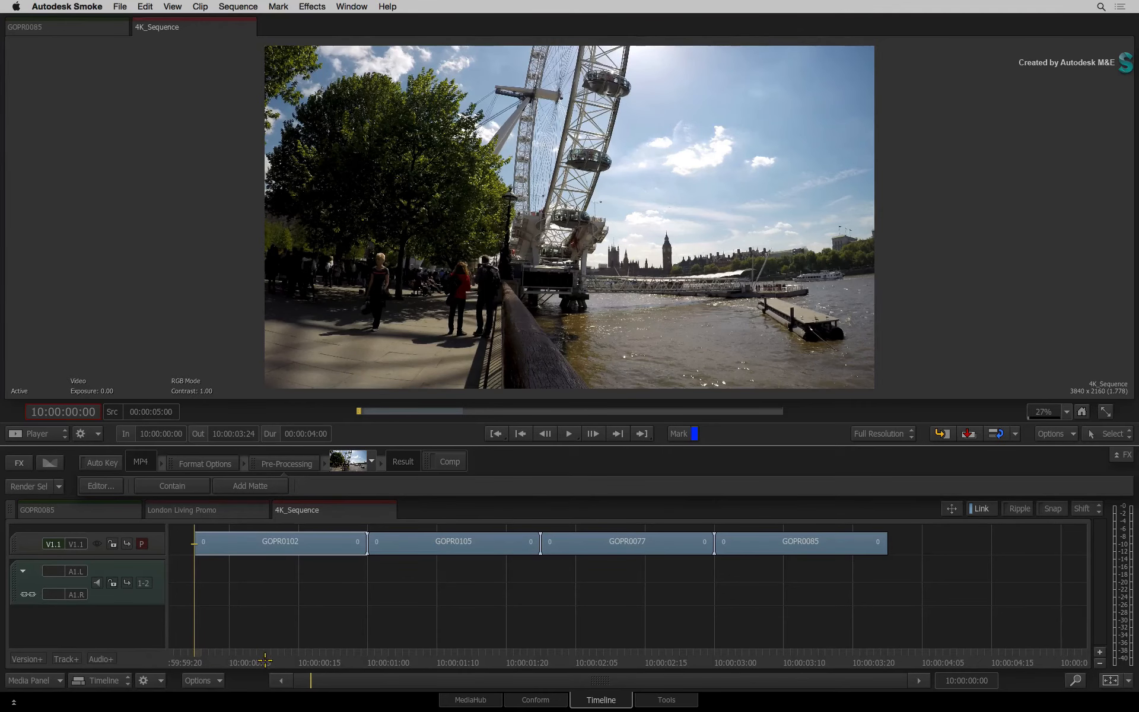
pyautogui.moveTo(255, 659); pyautogui.dragTo(390, 654)
pyautogui.moveTo(457, 640); pyautogui.dragTo(545, 652)
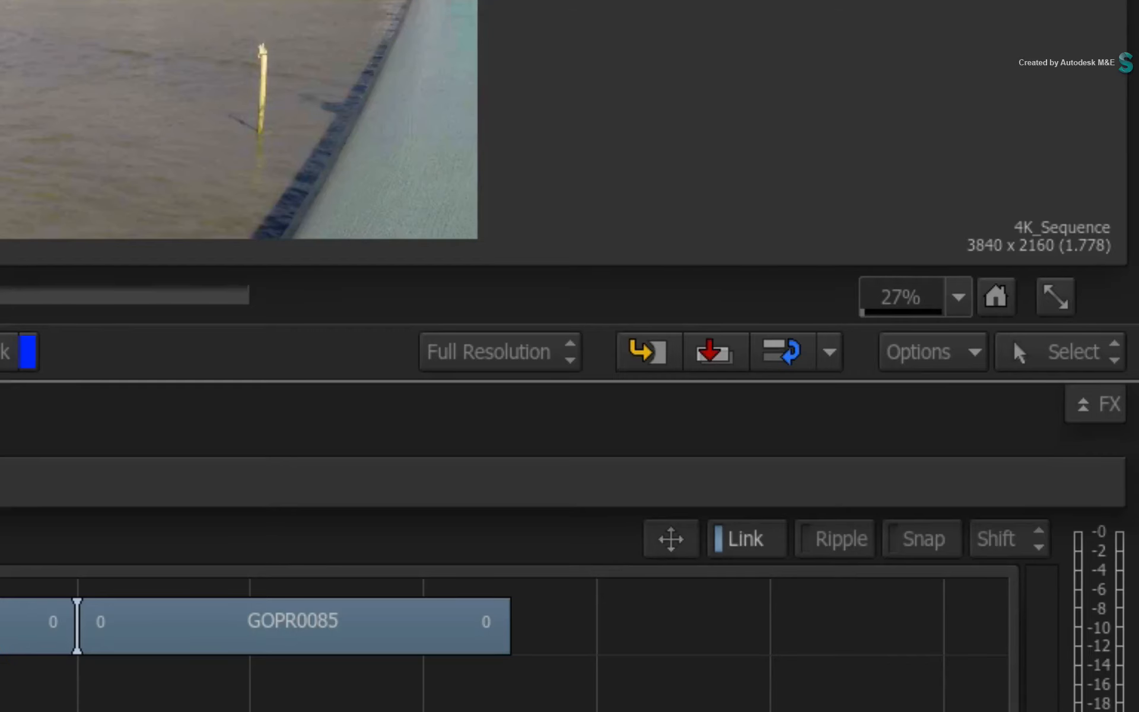
# Switch the player to Proxy mode and scrub through the 4K_Sequence clips
pyautogui.click(540, 361)
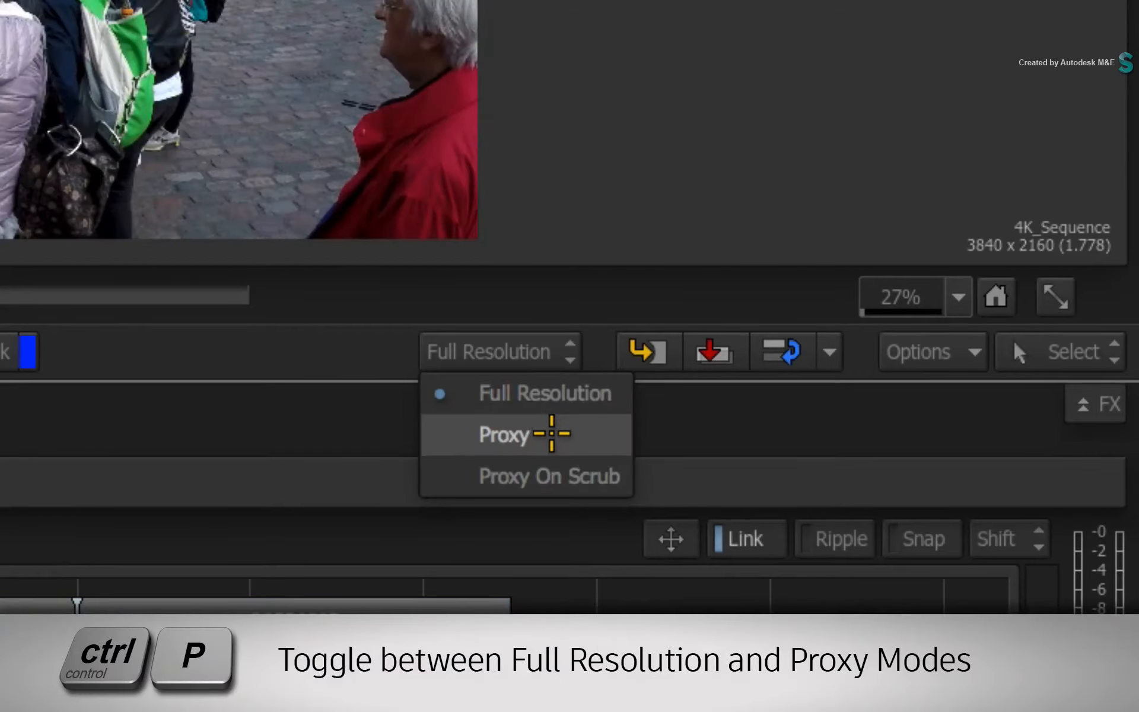
pyautogui.click(550, 433)
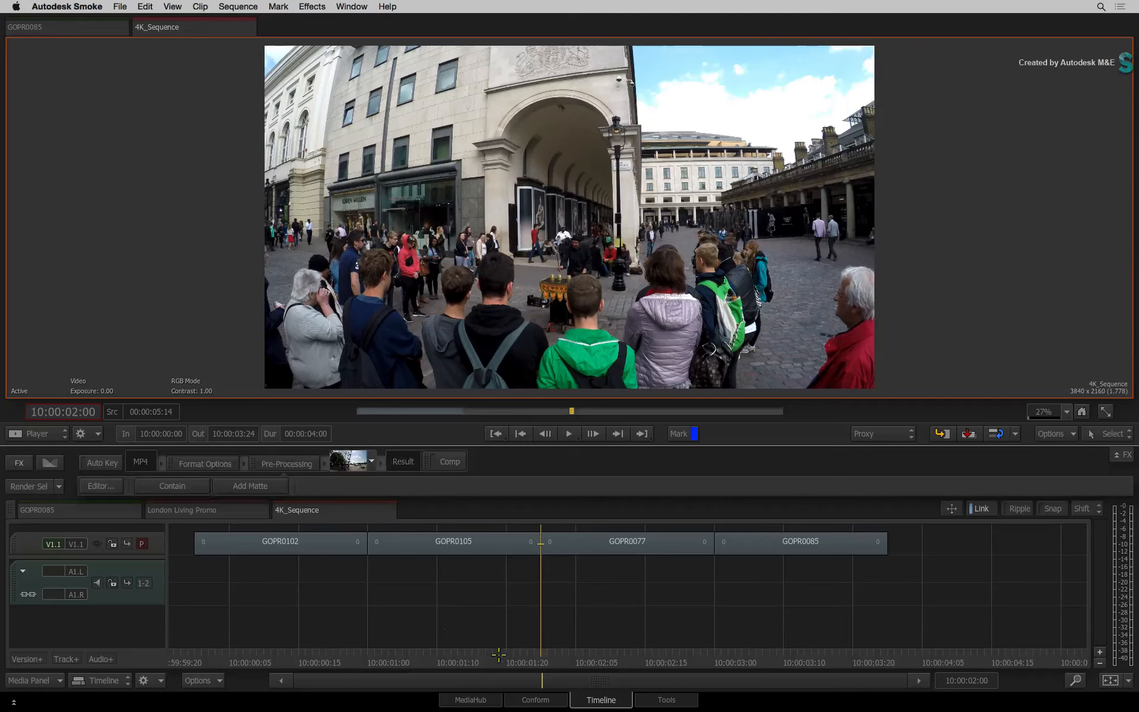
pyautogui.moveTo(530, 656); pyautogui.dragTo(780, 624)
pyautogui.moveTo(642, 624); pyautogui.dragTo(283, 625)
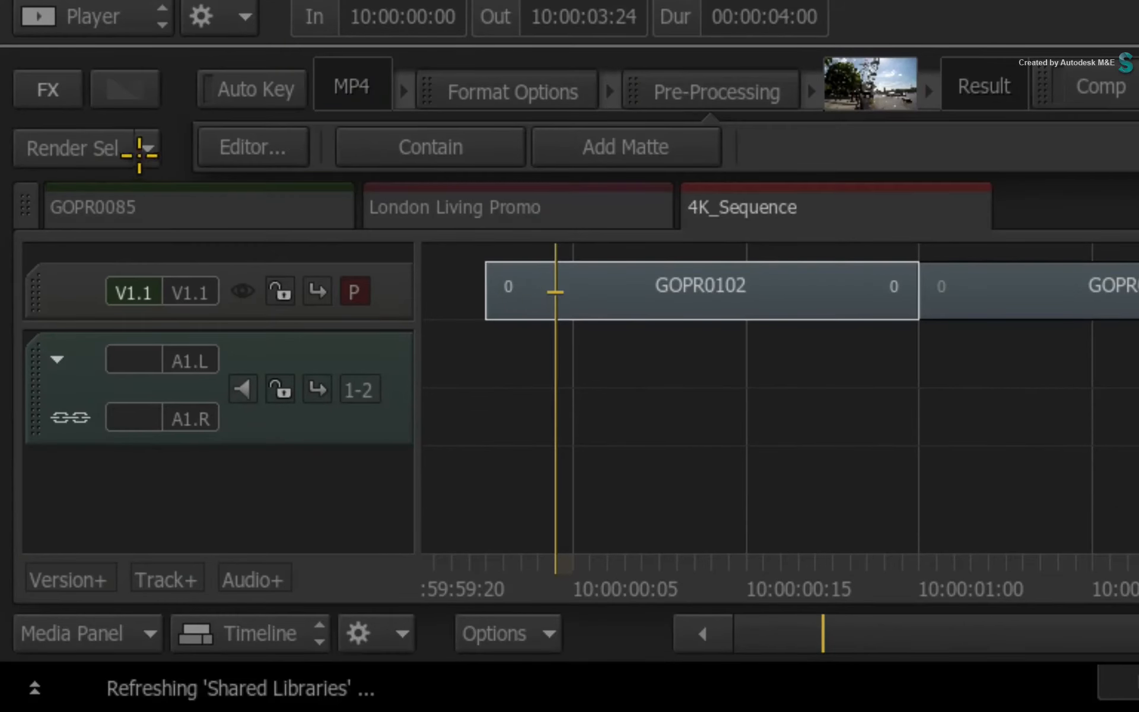
# Examine the proxy choices in the timeline render options and the Proxy Rendering setting in the General preferences
pyautogui.click(149, 143)
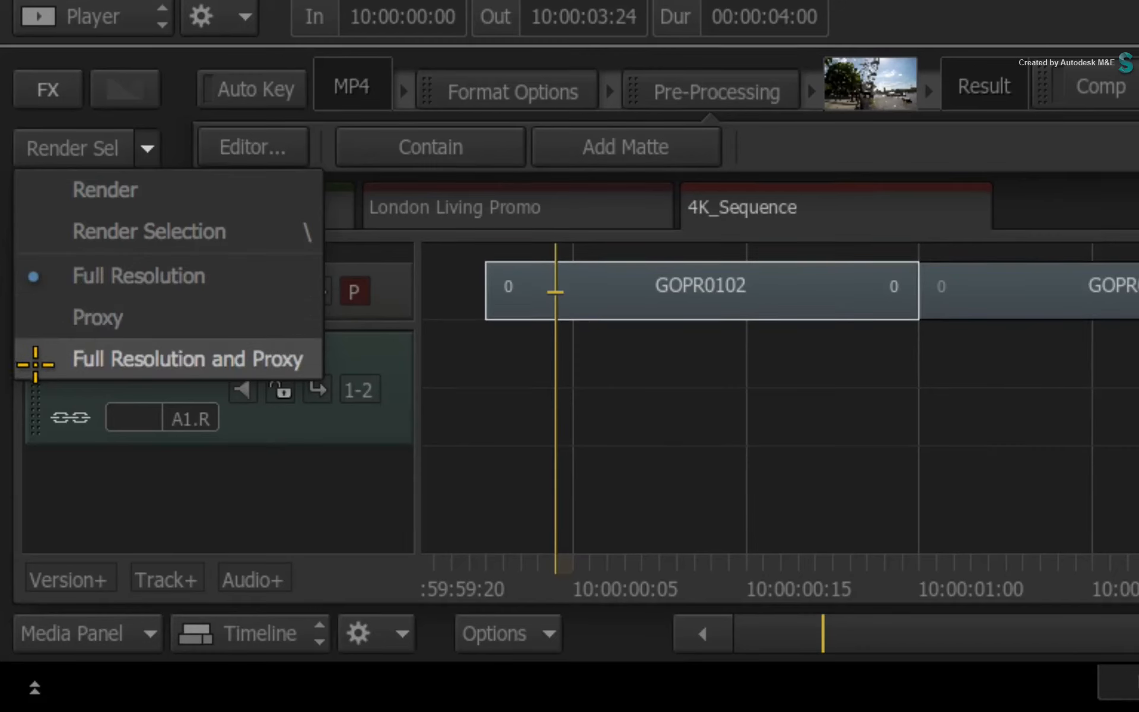
pyautogui.click(6, 195)
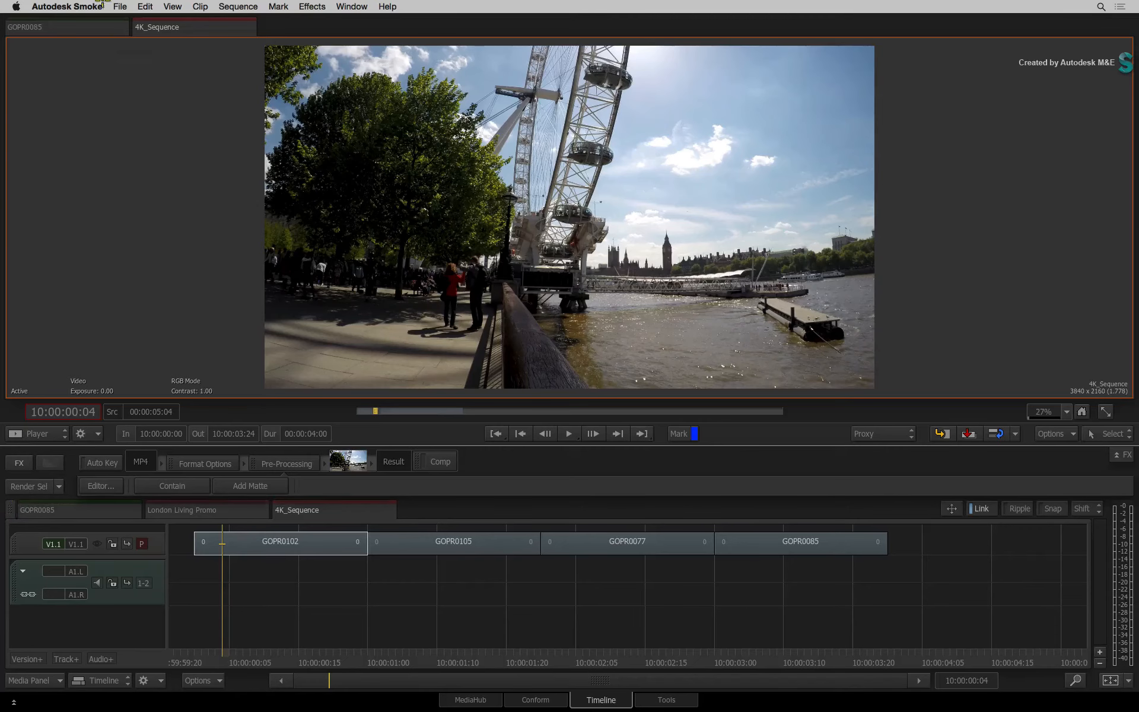
pyautogui.click(73, 5)
pyautogui.click(90, 61)
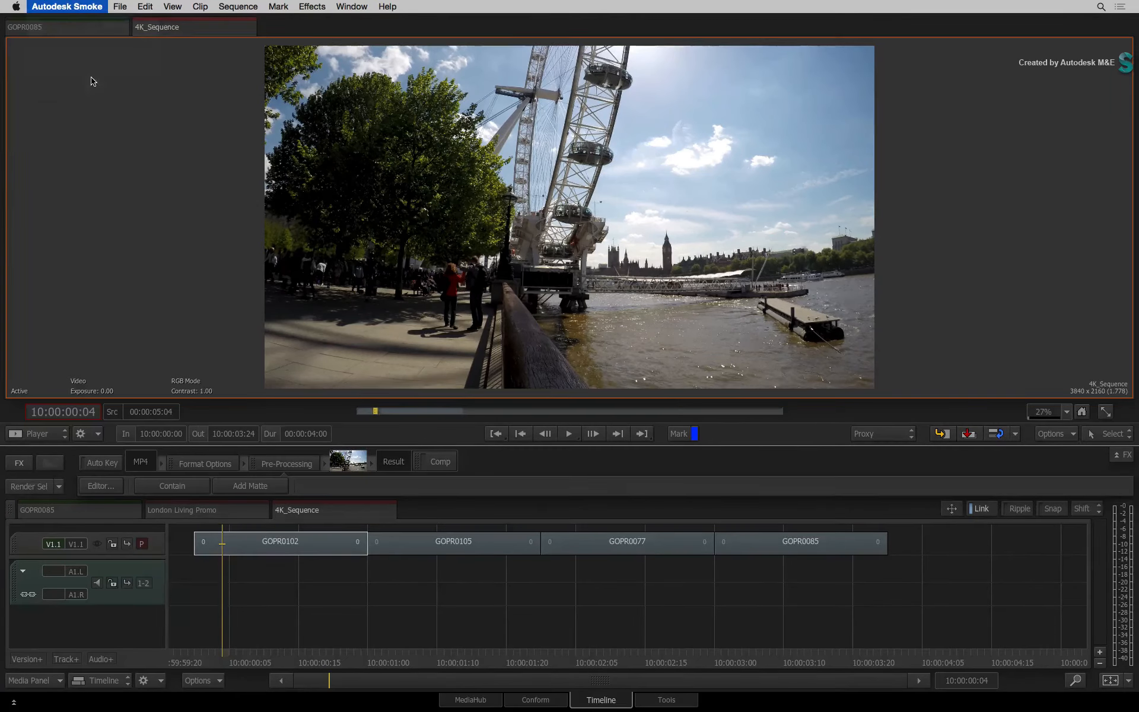
pyautogui.click(303, 156)
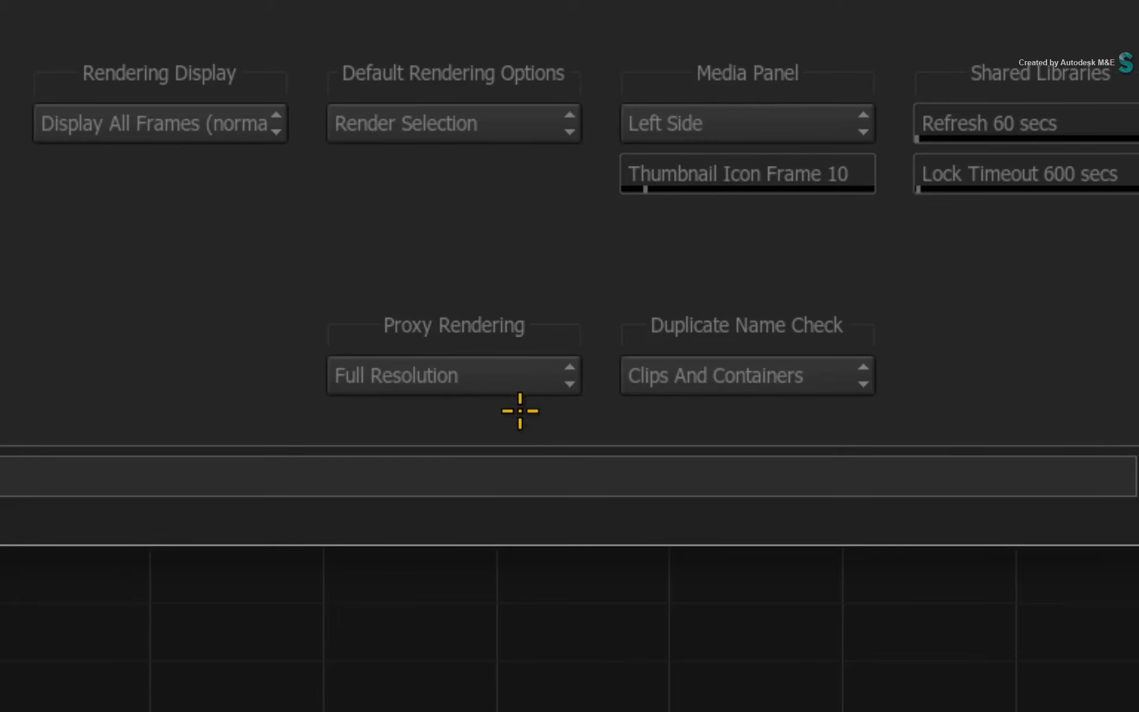
pyautogui.click(534, 375)
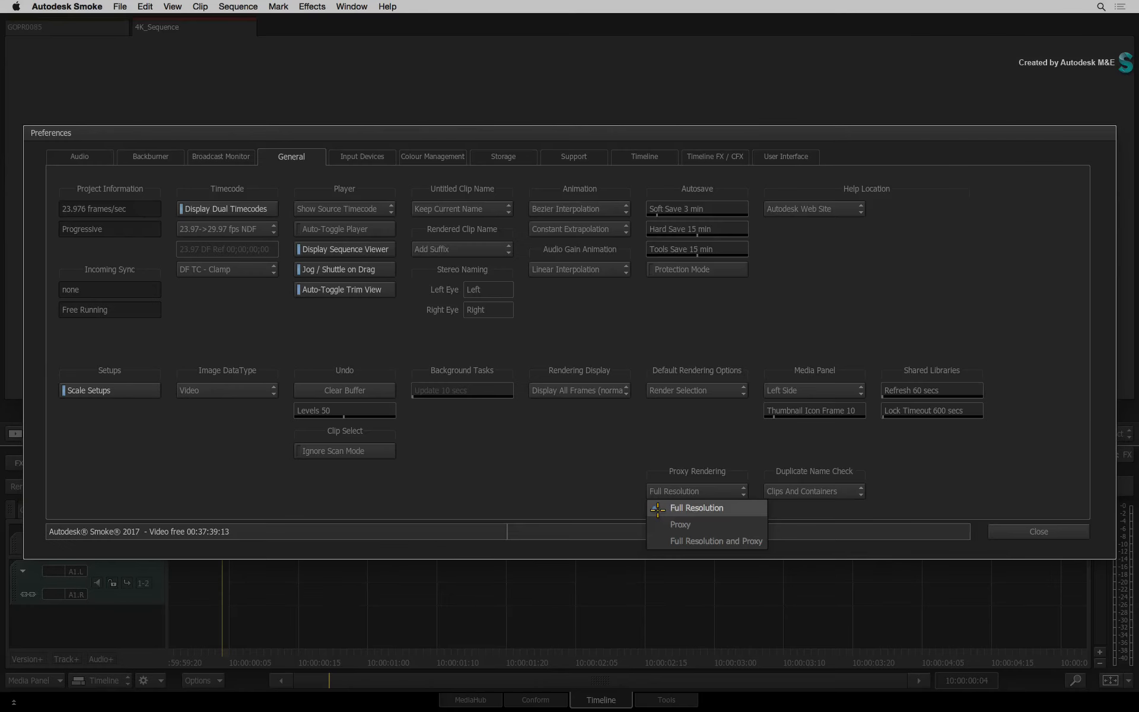
pyautogui.click(379, 408)
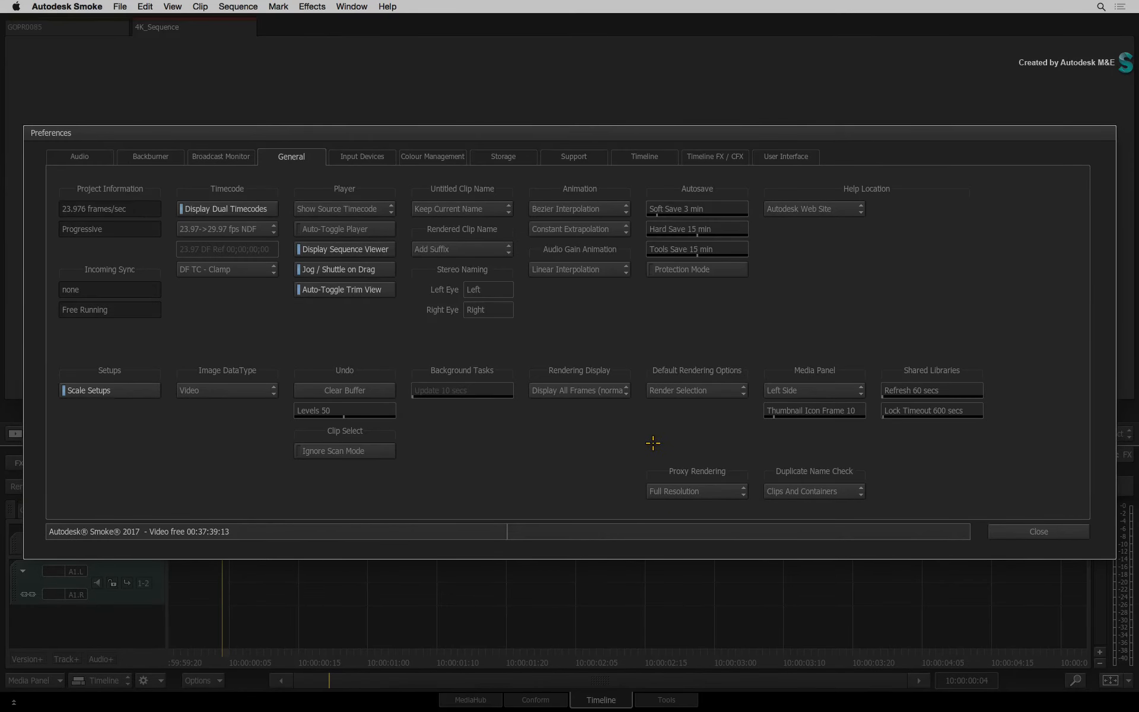
pyautogui.click(1039, 532)
# Switch the Generate Proxies restore option on and back off in the MediaHub archive options
pyautogui.click(473, 691)
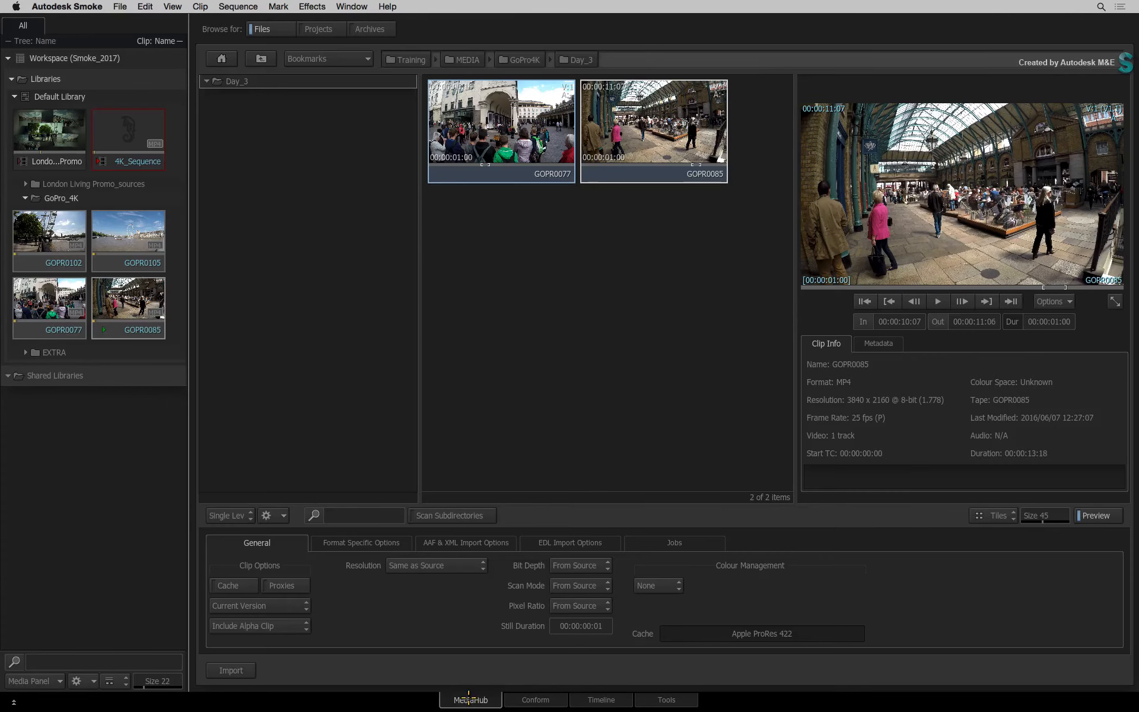
pyautogui.click(372, 28)
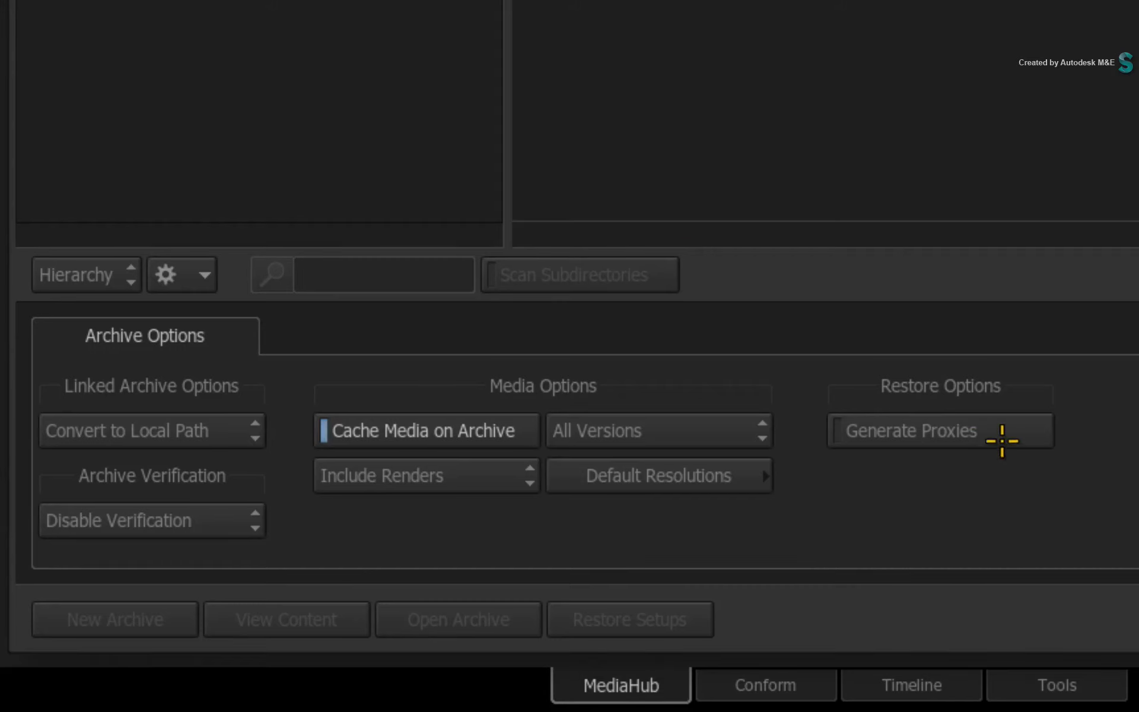
pyautogui.click(1001, 438)
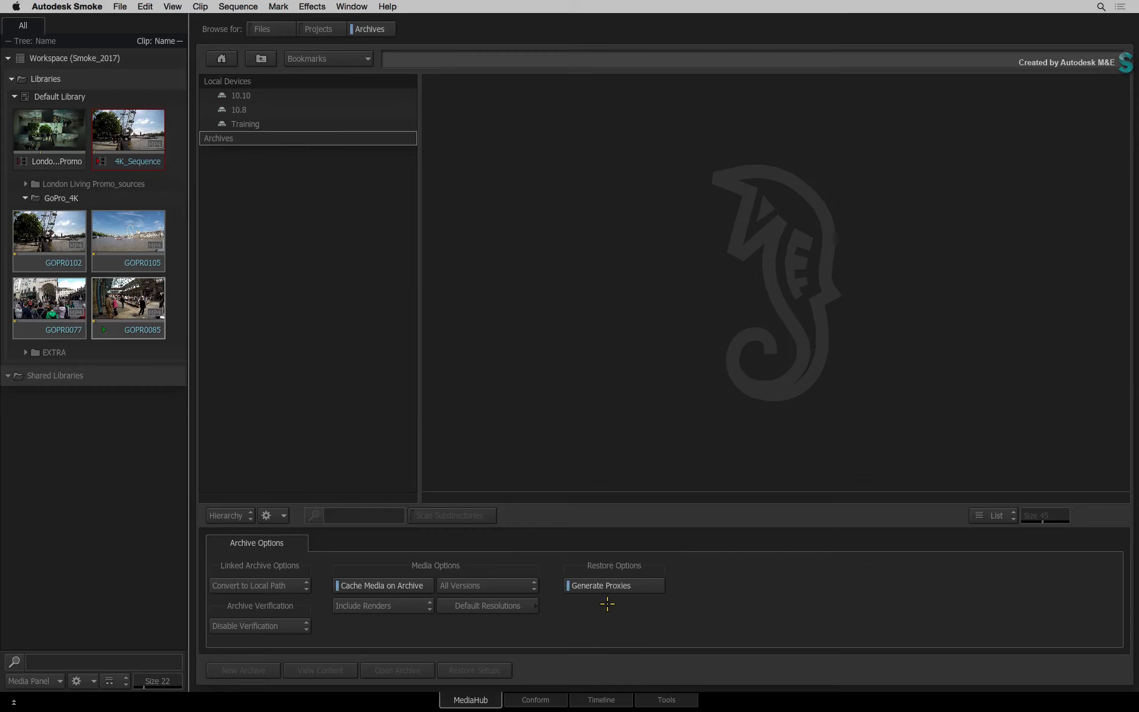
pyautogui.click(641, 586)
# Return to the Timeline and bring up the London Living Promo sequence
pyautogui.click(587, 700)
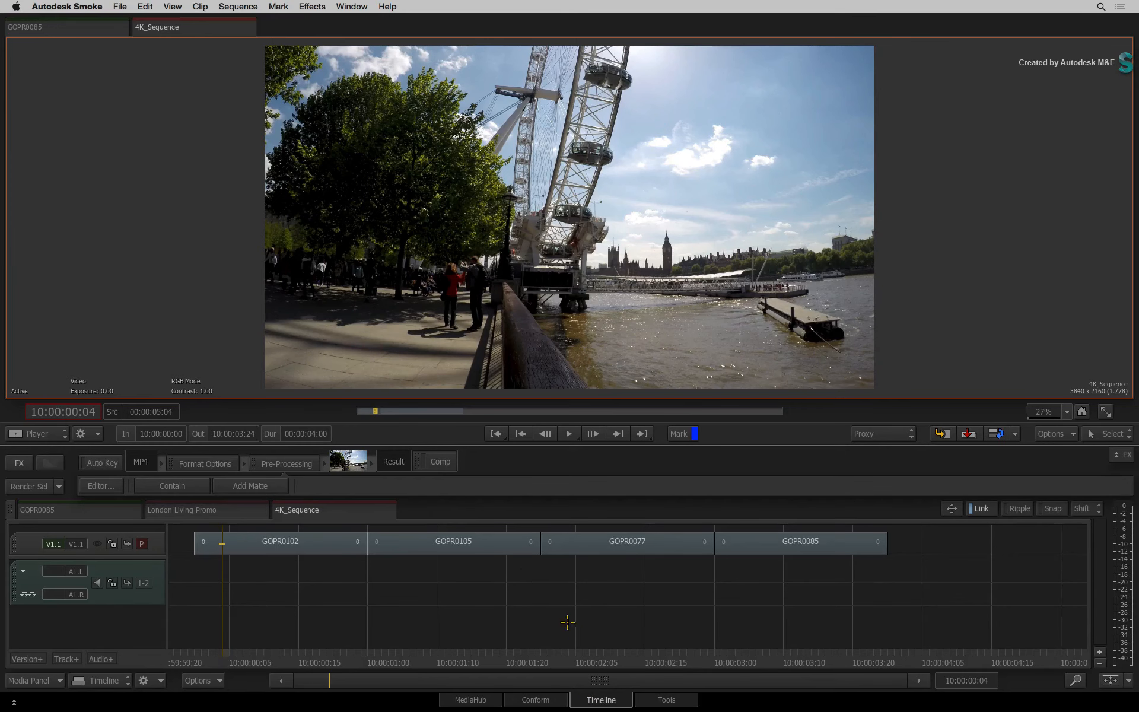
pyautogui.click(242, 512)
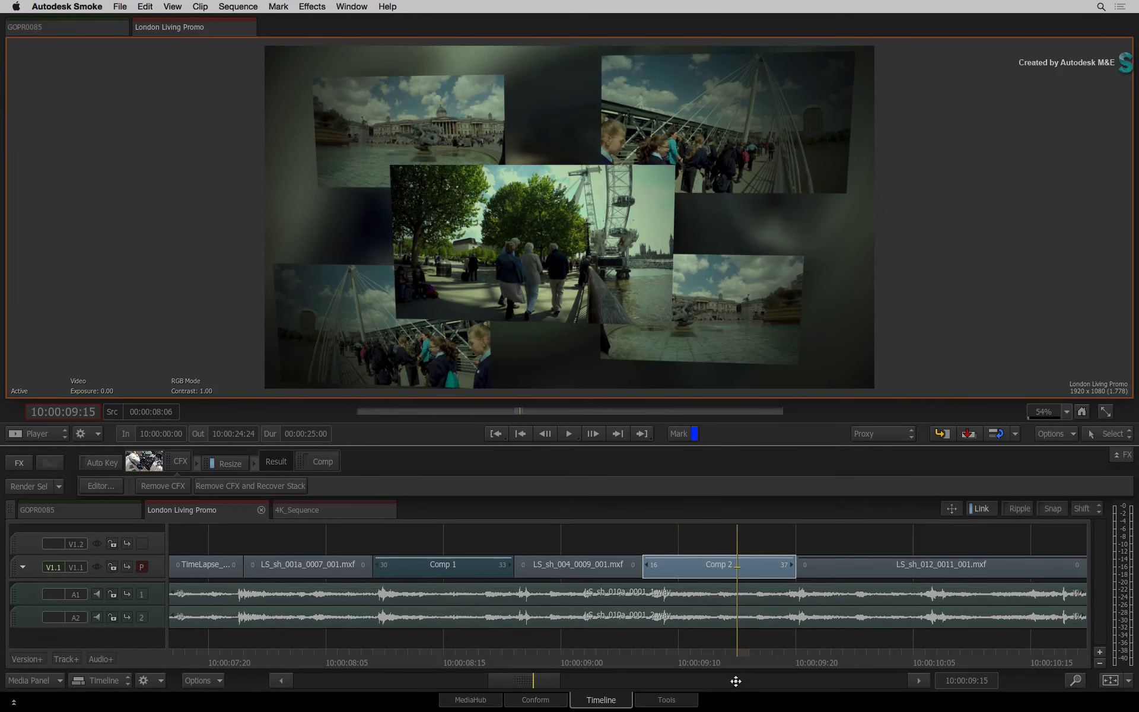